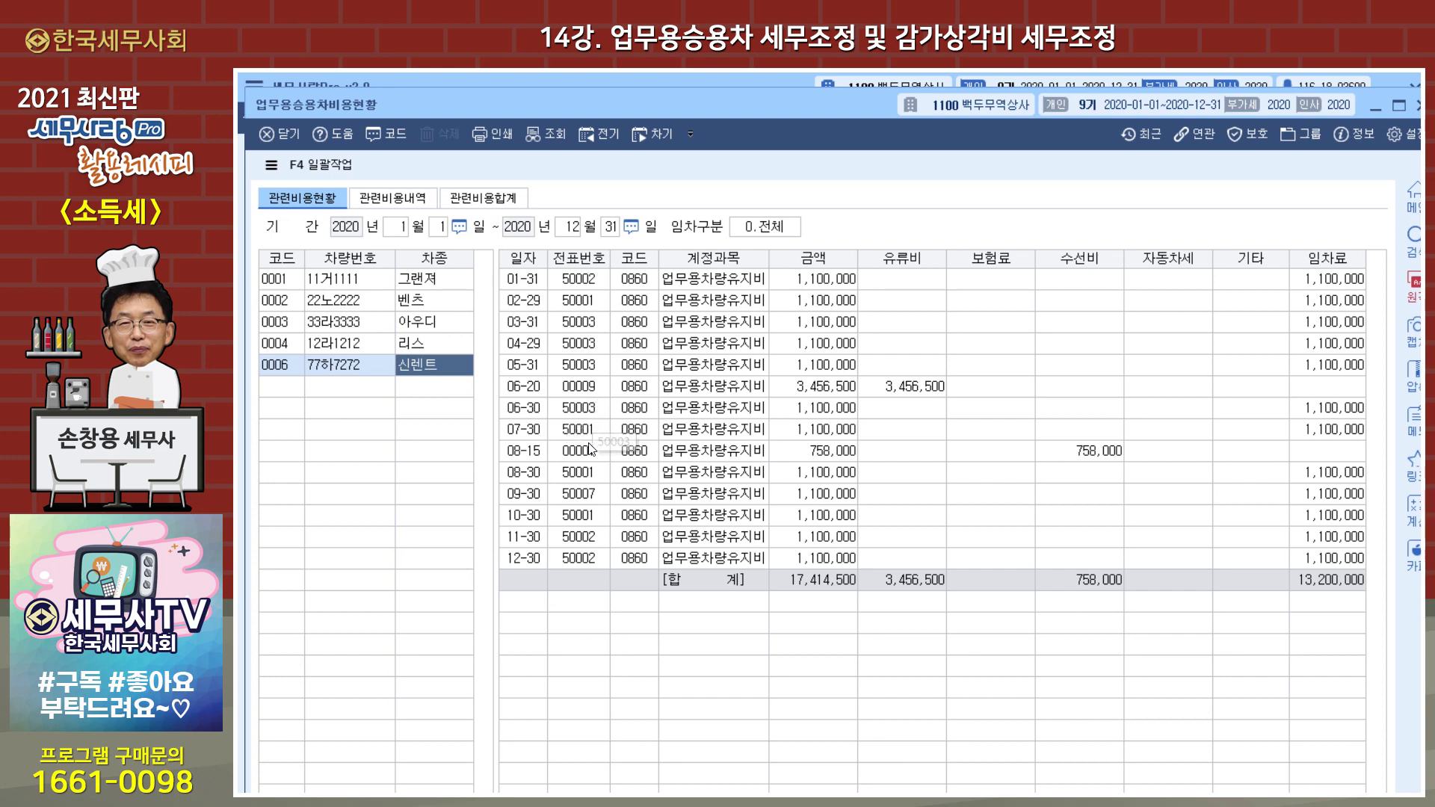
Step: Query the related expense details (관련비용내역) for 2020-01-01 to 2020-12-31 with lease type 0.전체 and category 전체
click(401, 200)
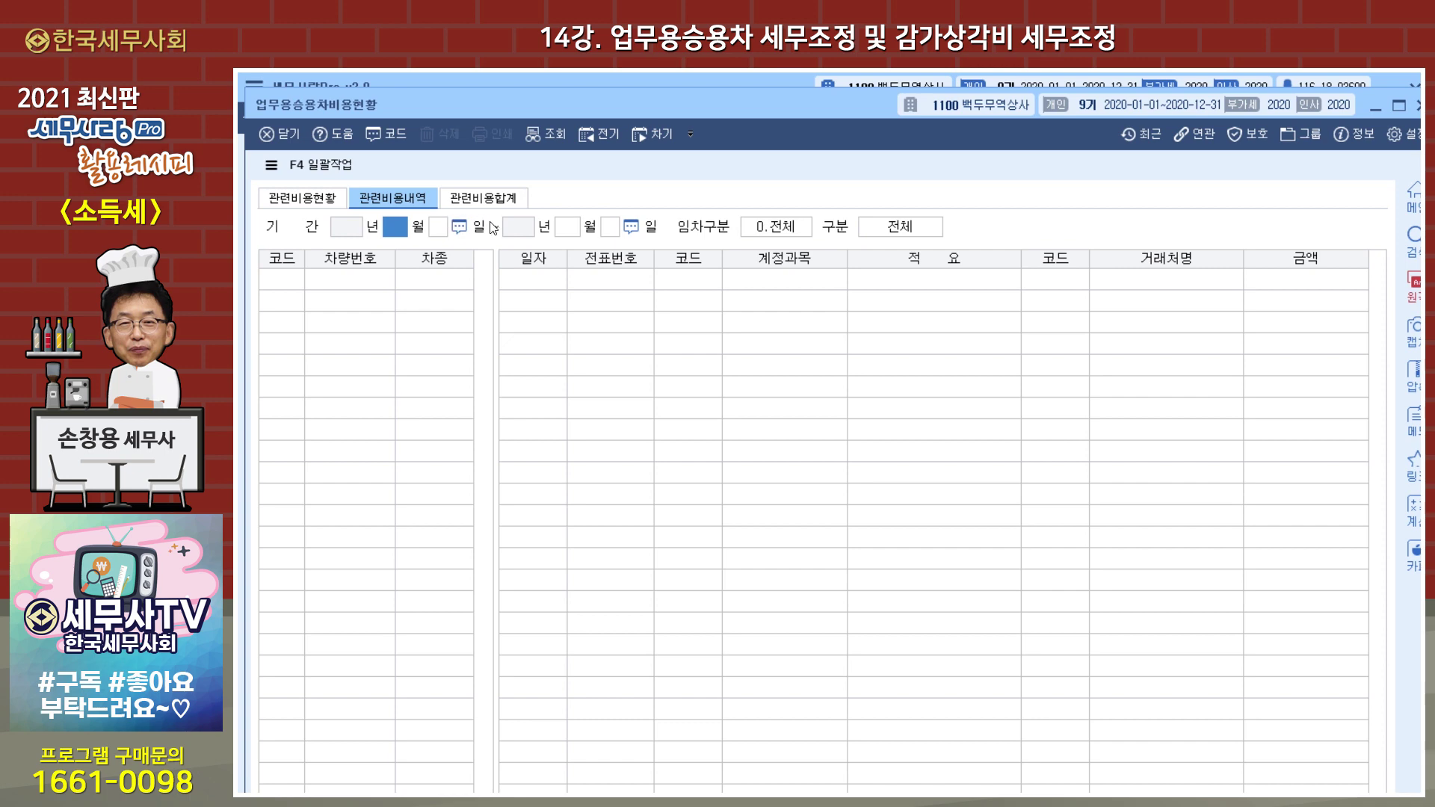
key(Return)
key(Return)
key(Return)
key(Return)
key(Return)
key(Return)
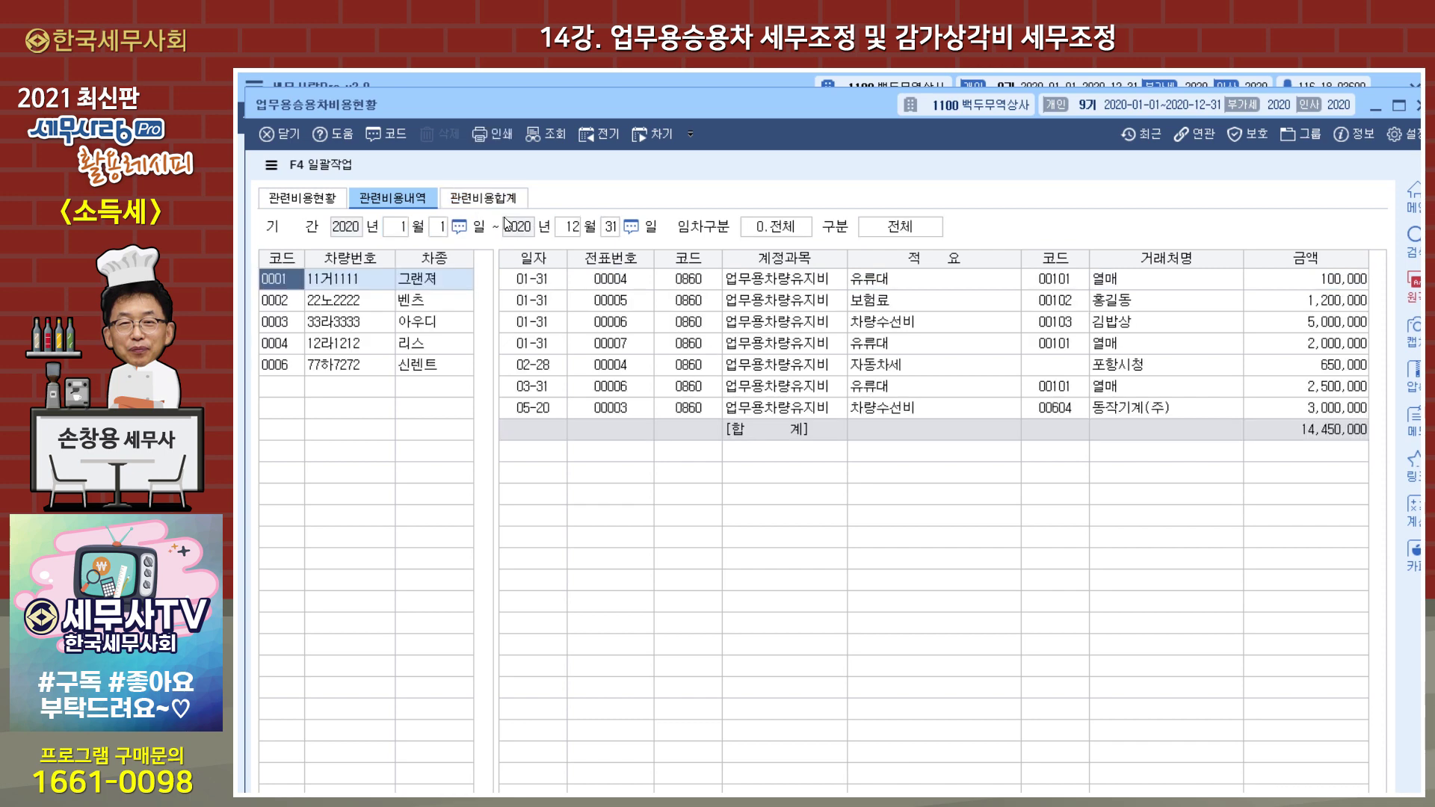
Step: Query the related expense totals (관련비용합계) for January 1 to December 31, 2020, with lease type 0.전체 and category 0.계정별합계
click(499, 206)
key(Return)
key(Return)
key(Return)
key(Return)
key(Return)
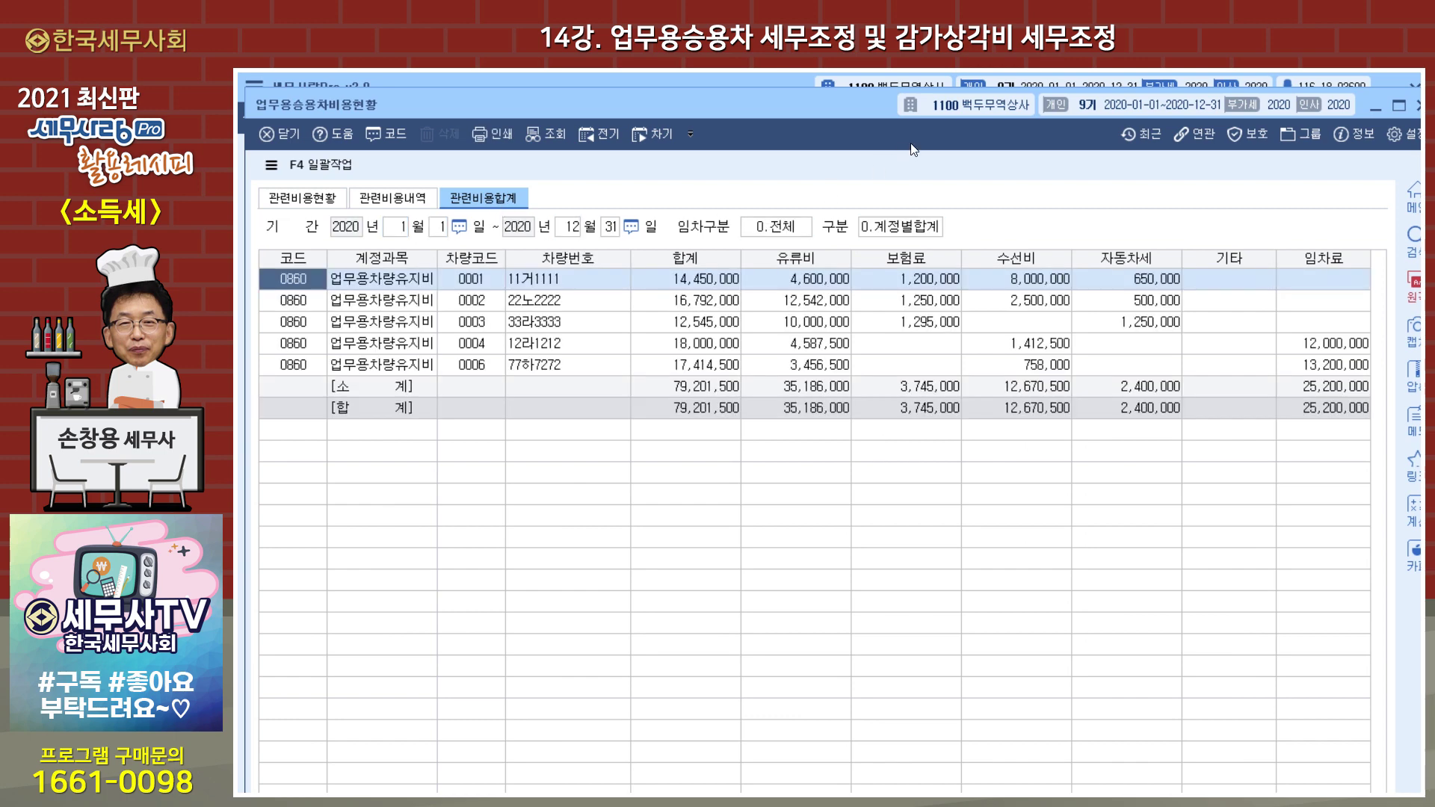
Step: Close the vehicle expense status and open the 업무용승용차관련비용명세서 under 개인조정 in a maximized window
click(1415, 114)
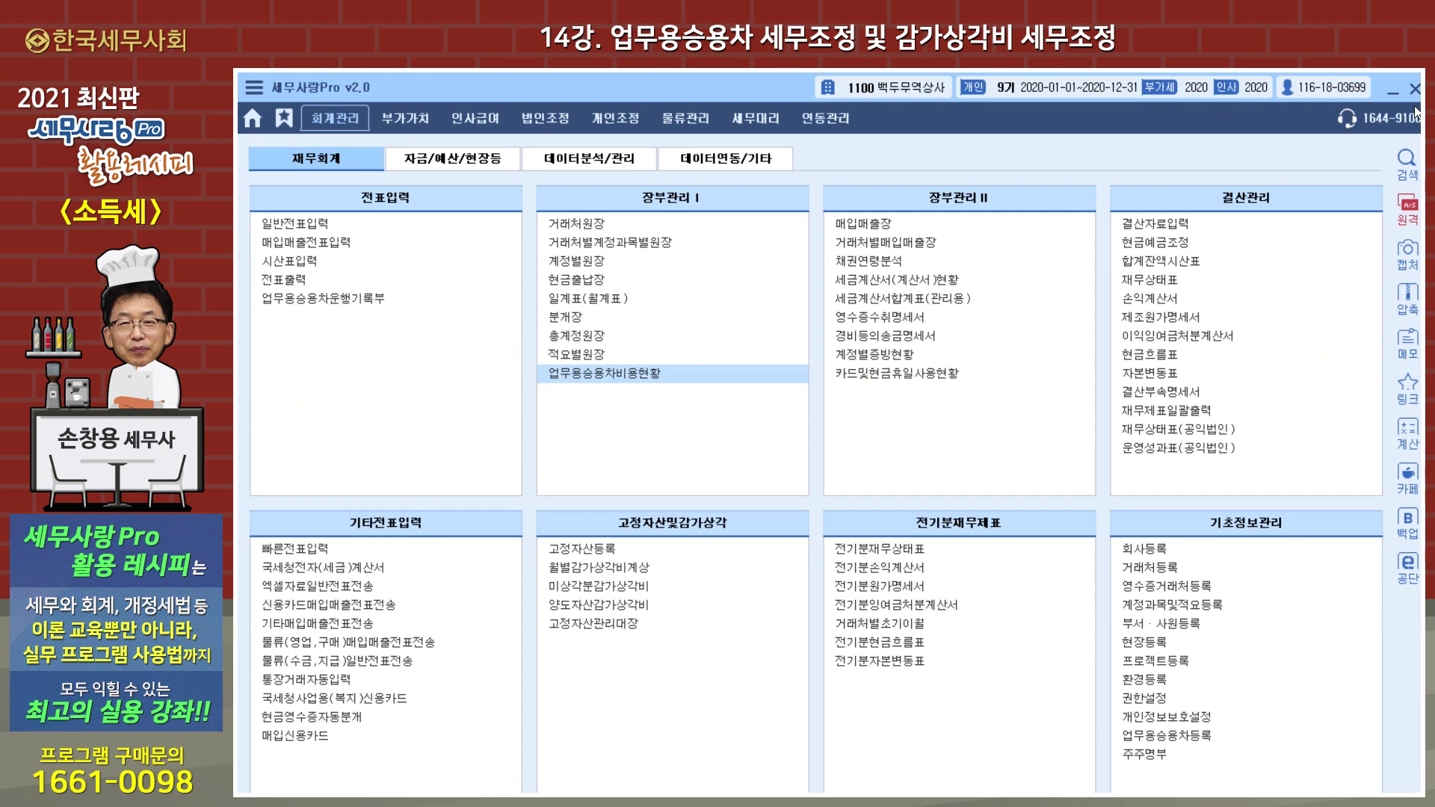
click(617, 118)
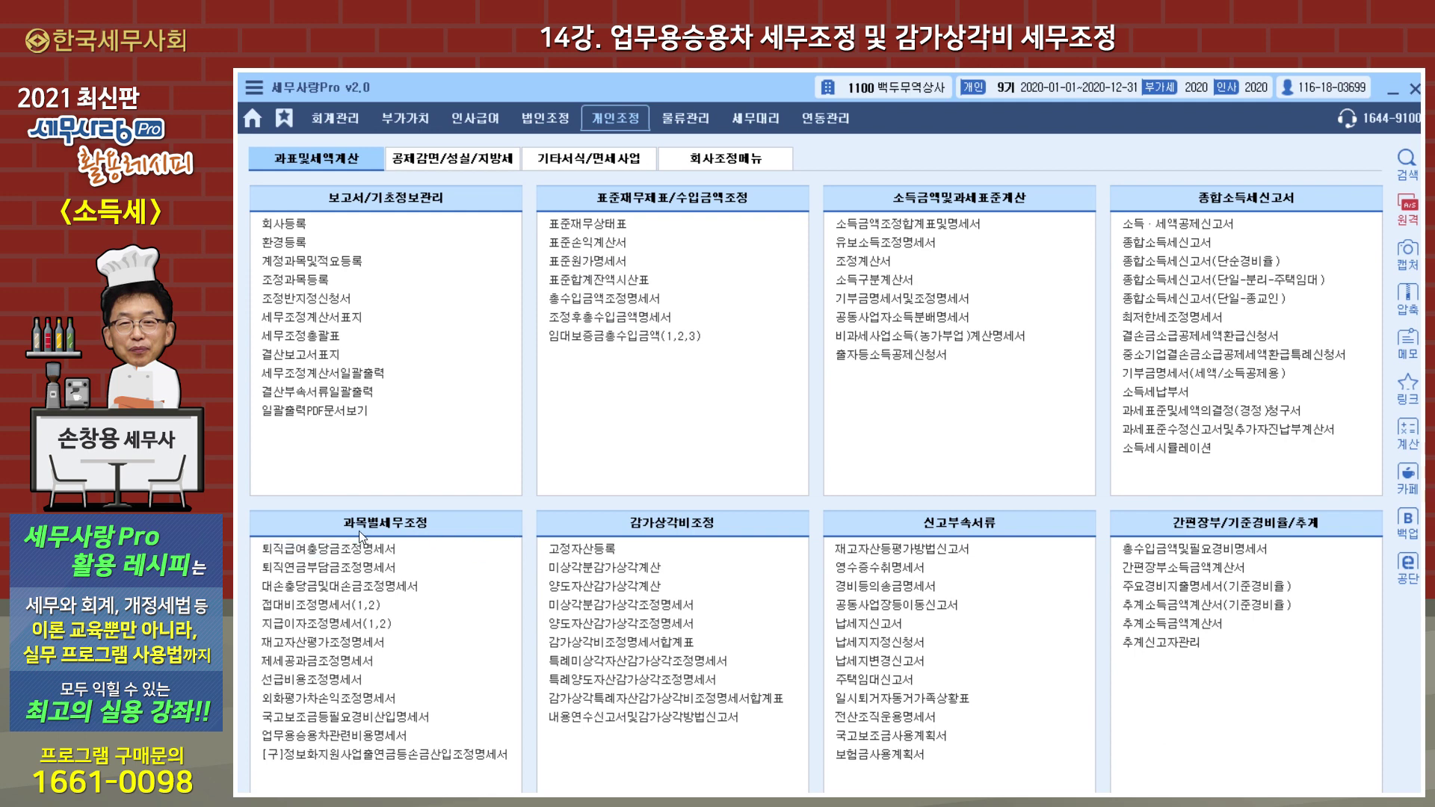
click(367, 742)
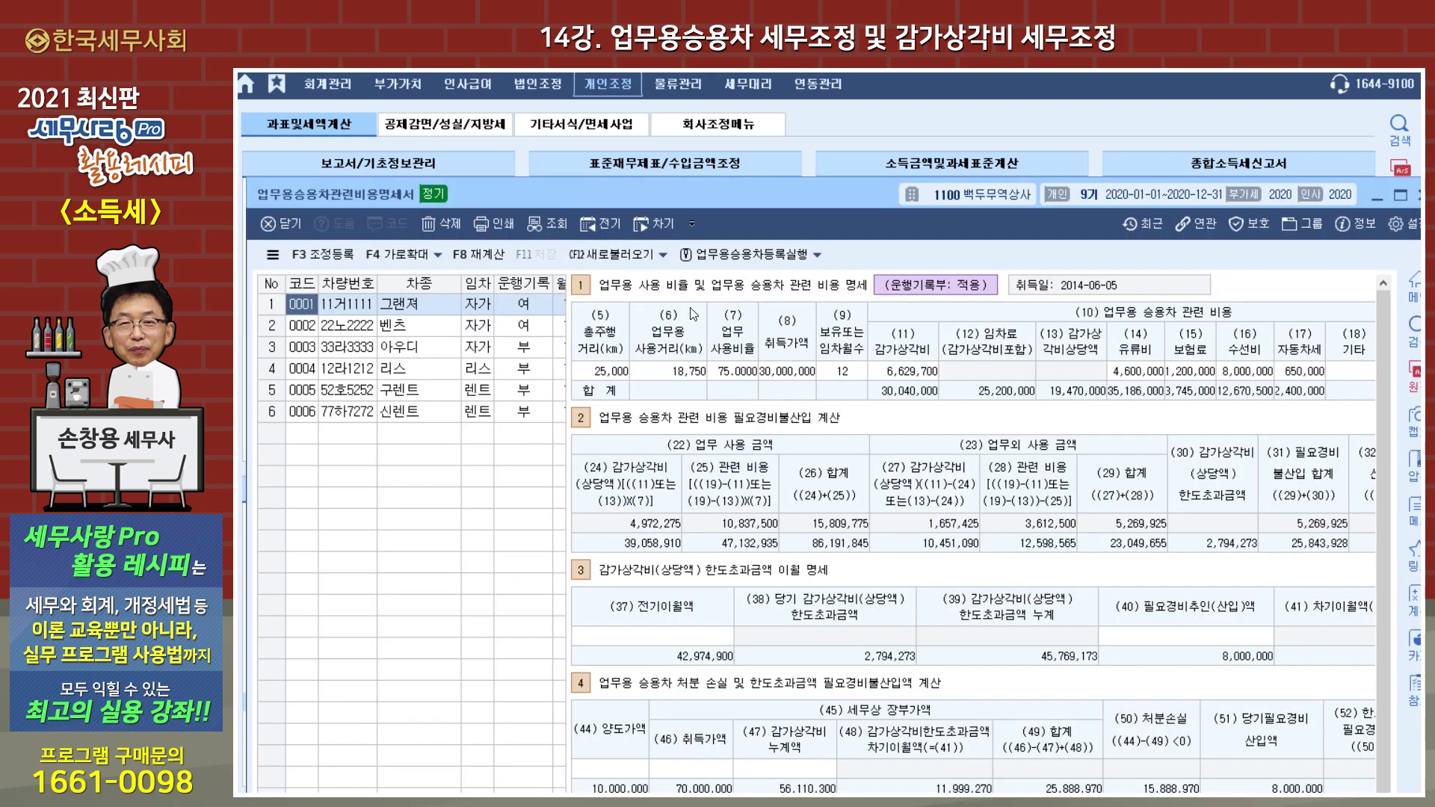
double_click(771, 201)
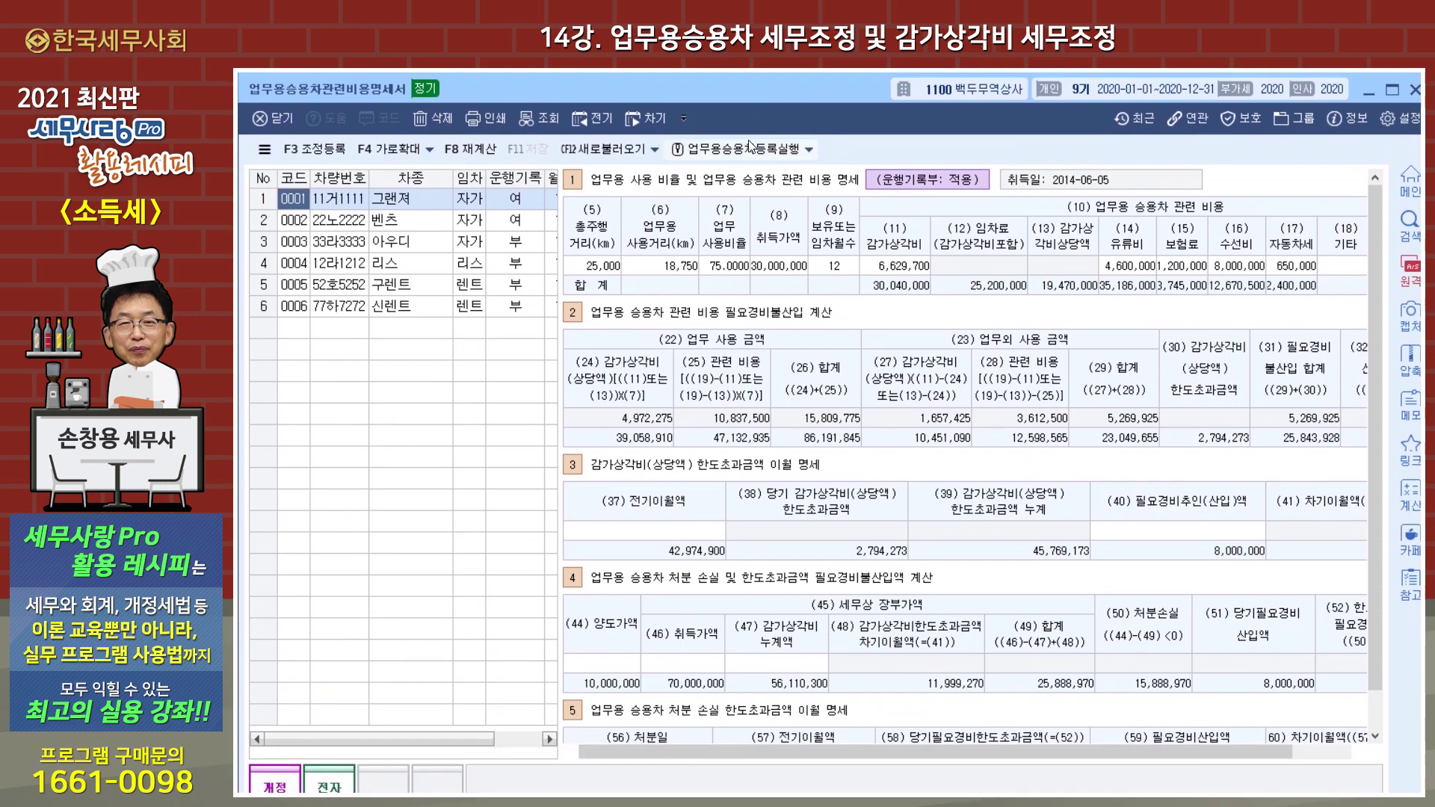
Step: Bring up the data reload choices for the statement and cancel the reload
click(618, 150)
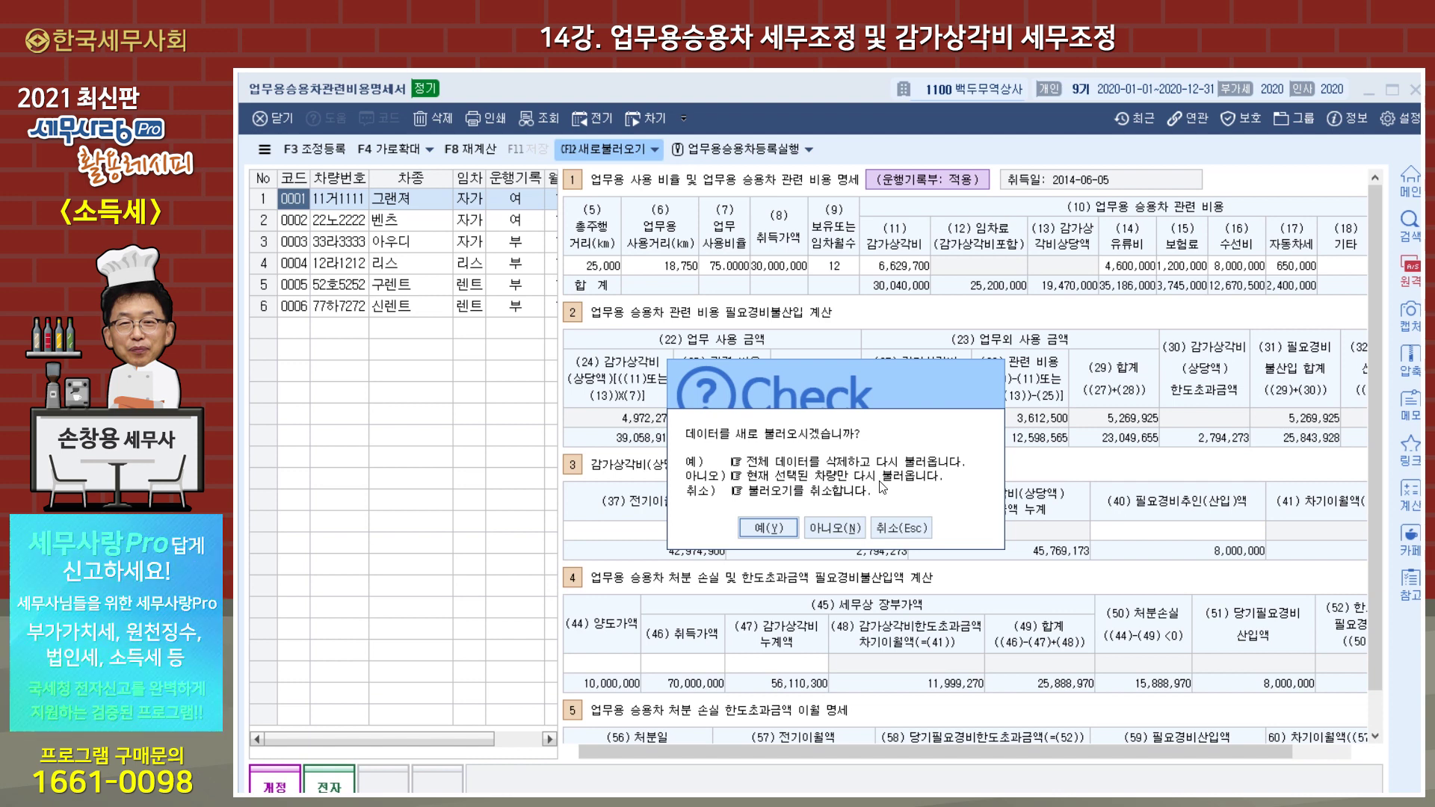
click(905, 534)
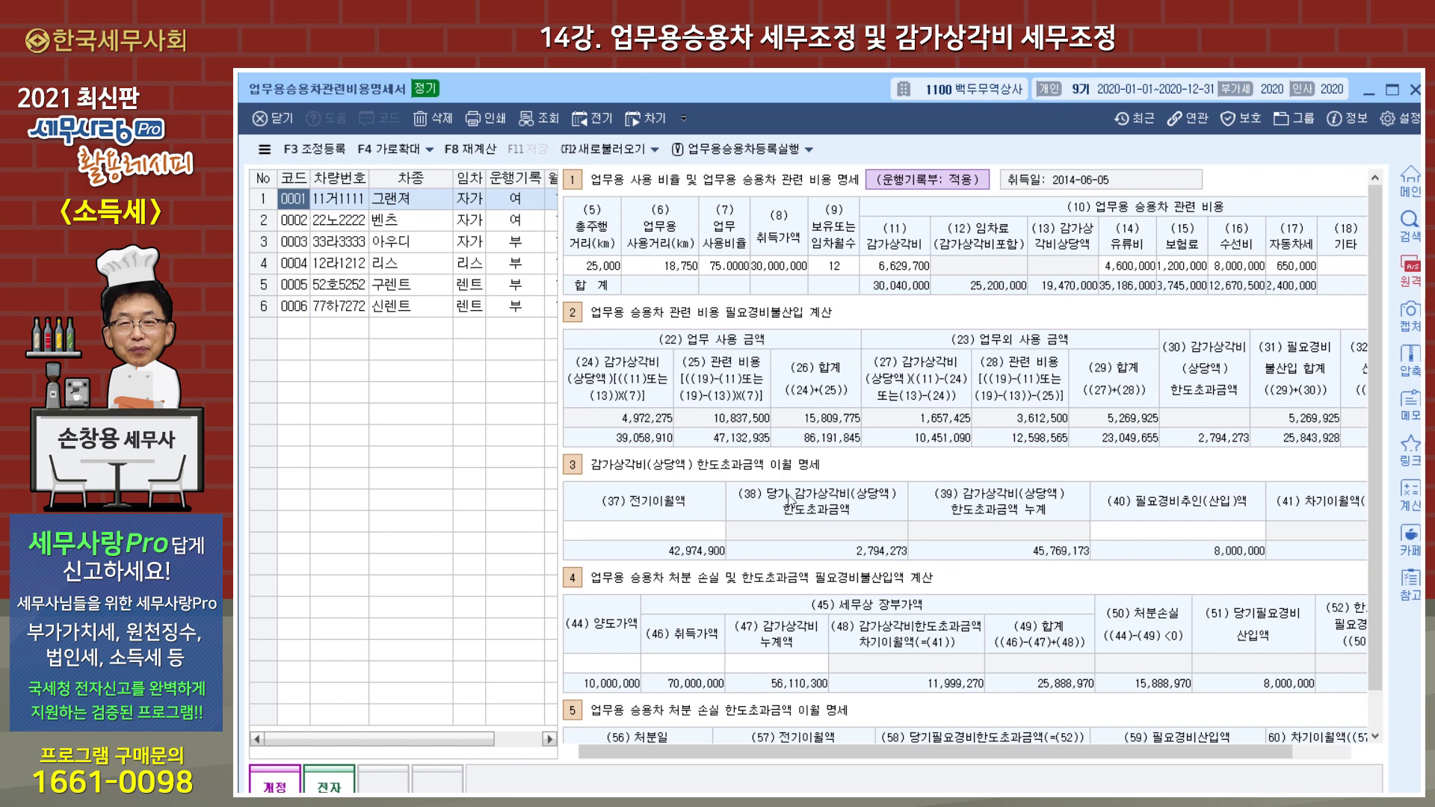
Step: Examine the previous year's (2019) statement for 벤츠, 아우디, 리스 and 구렌트, and close it
click(348, 291)
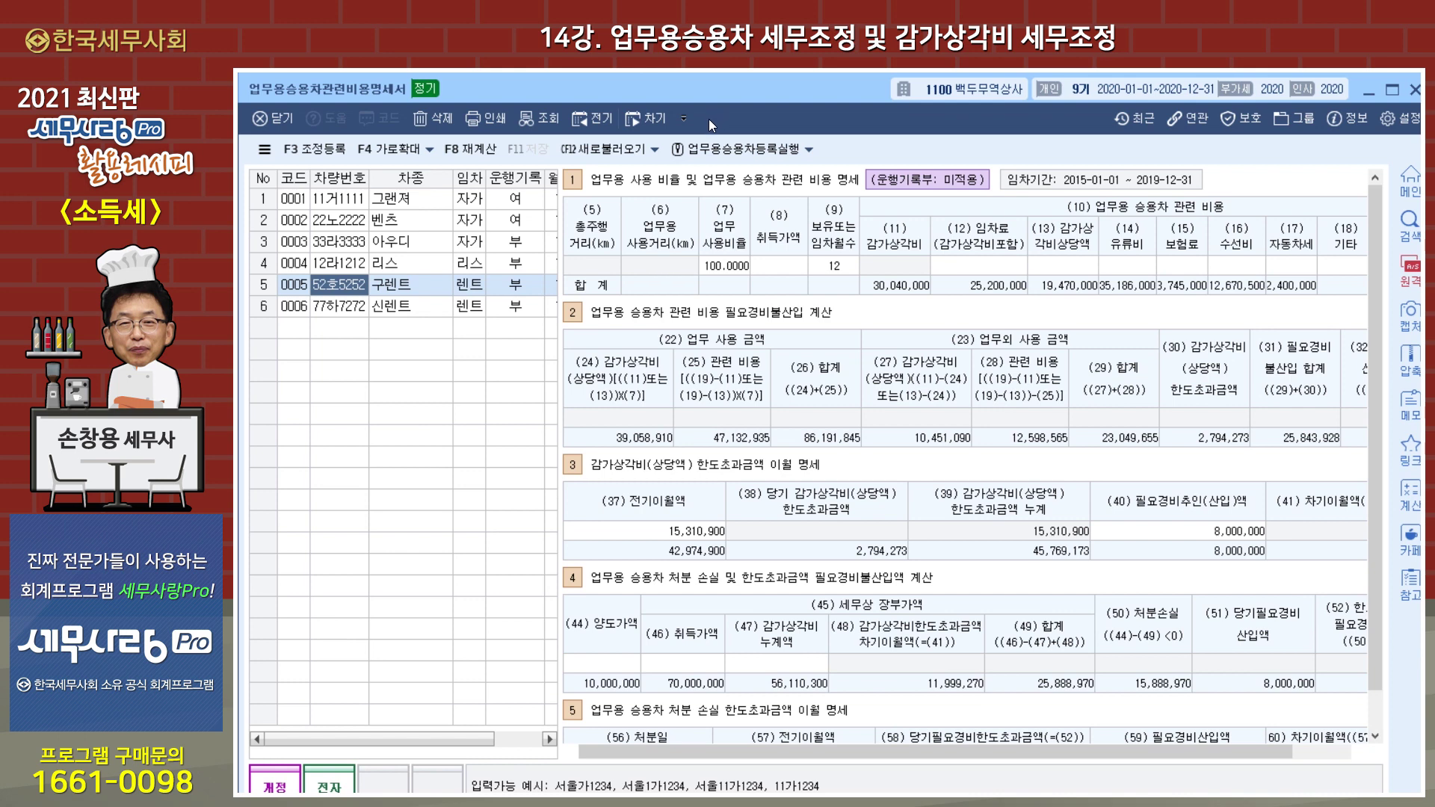
click(597, 122)
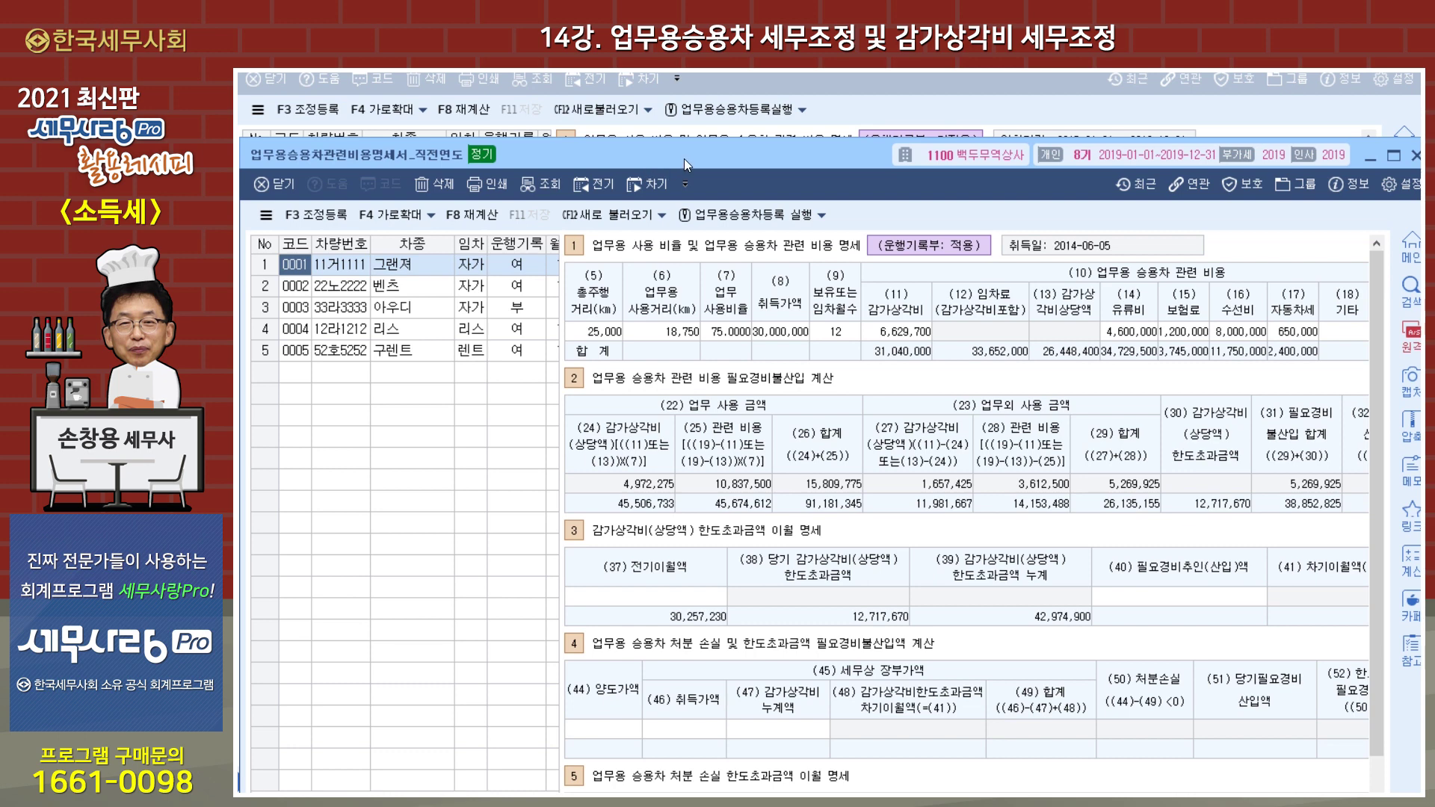
click(417, 293)
click(418, 308)
click(410, 328)
click(409, 349)
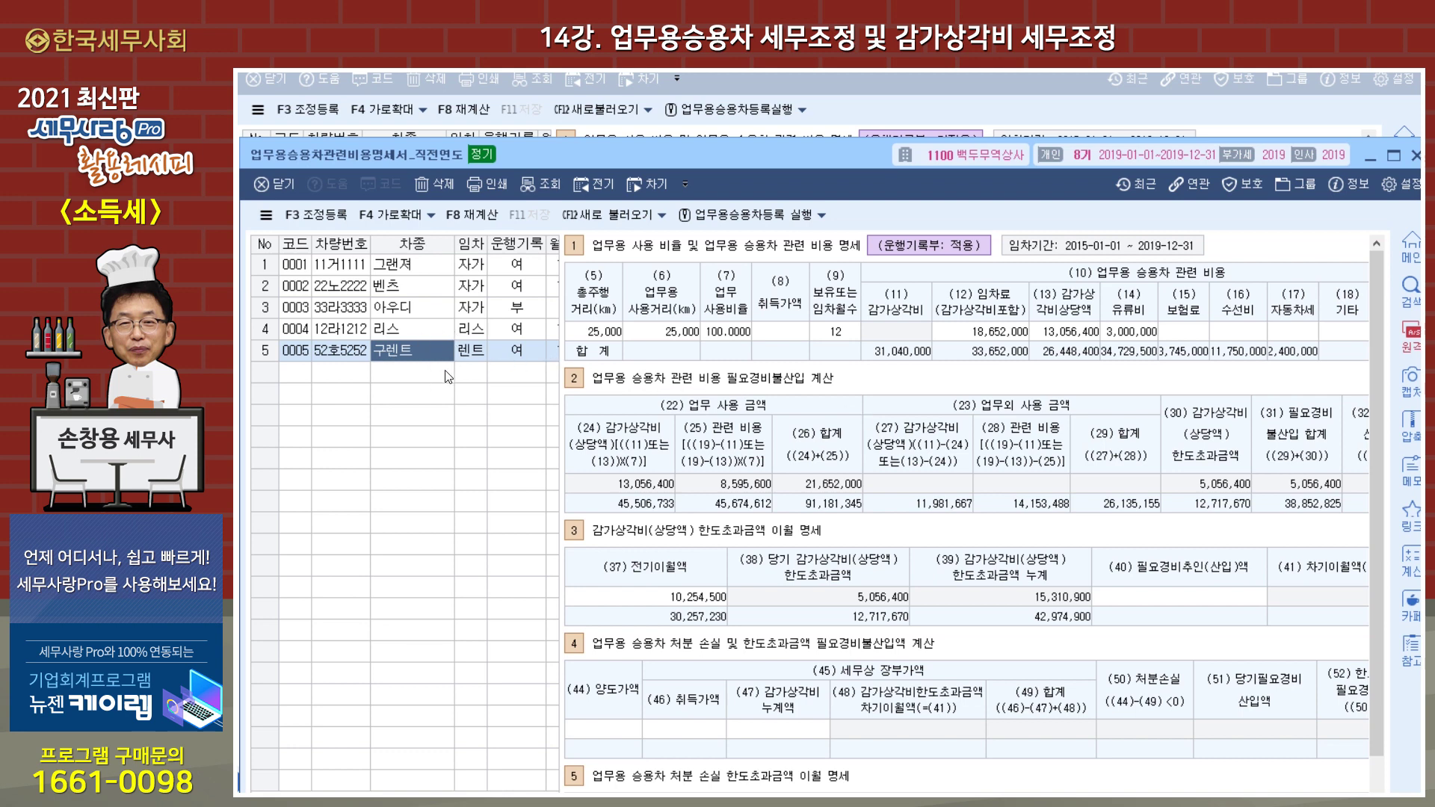
click(424, 329)
click(417, 313)
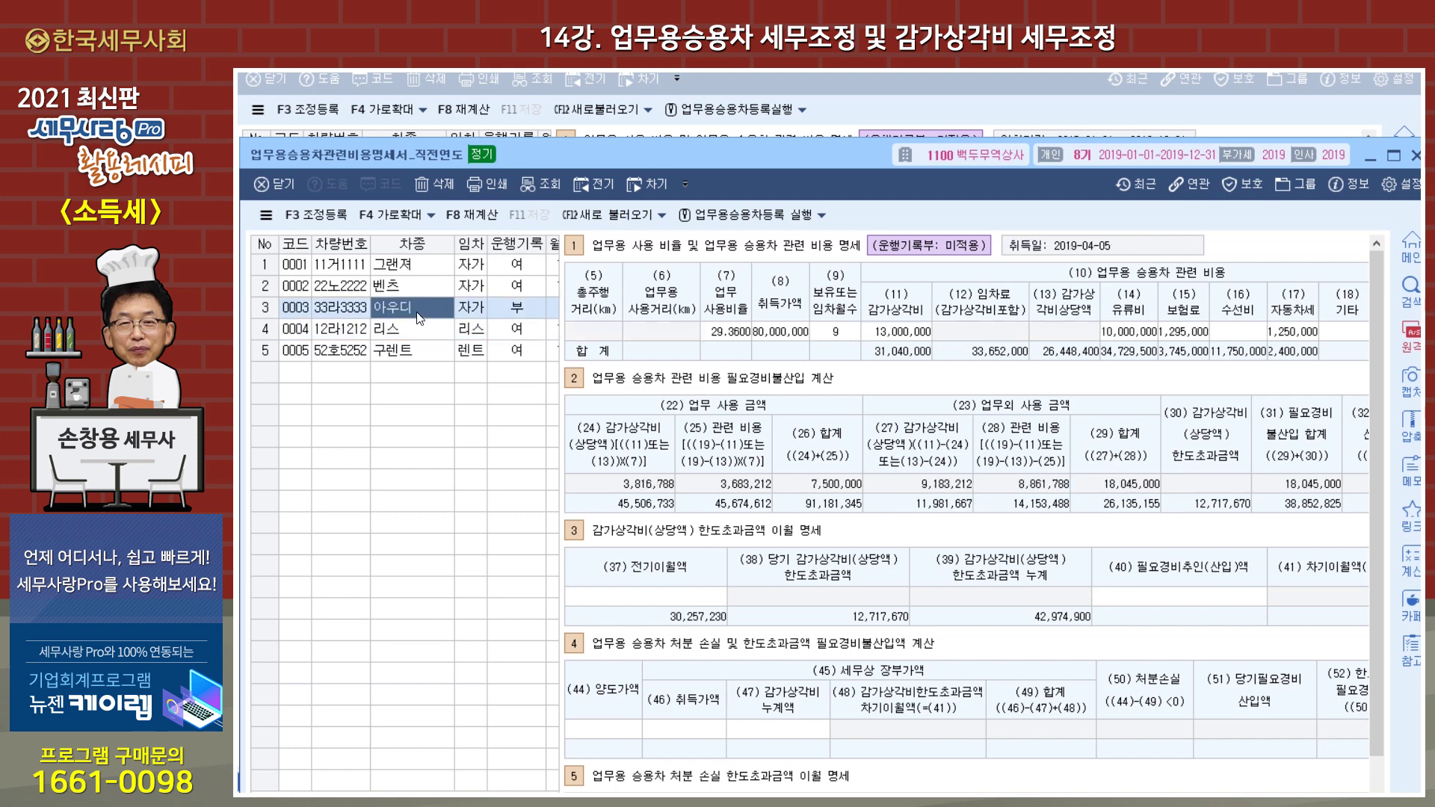
click(417, 287)
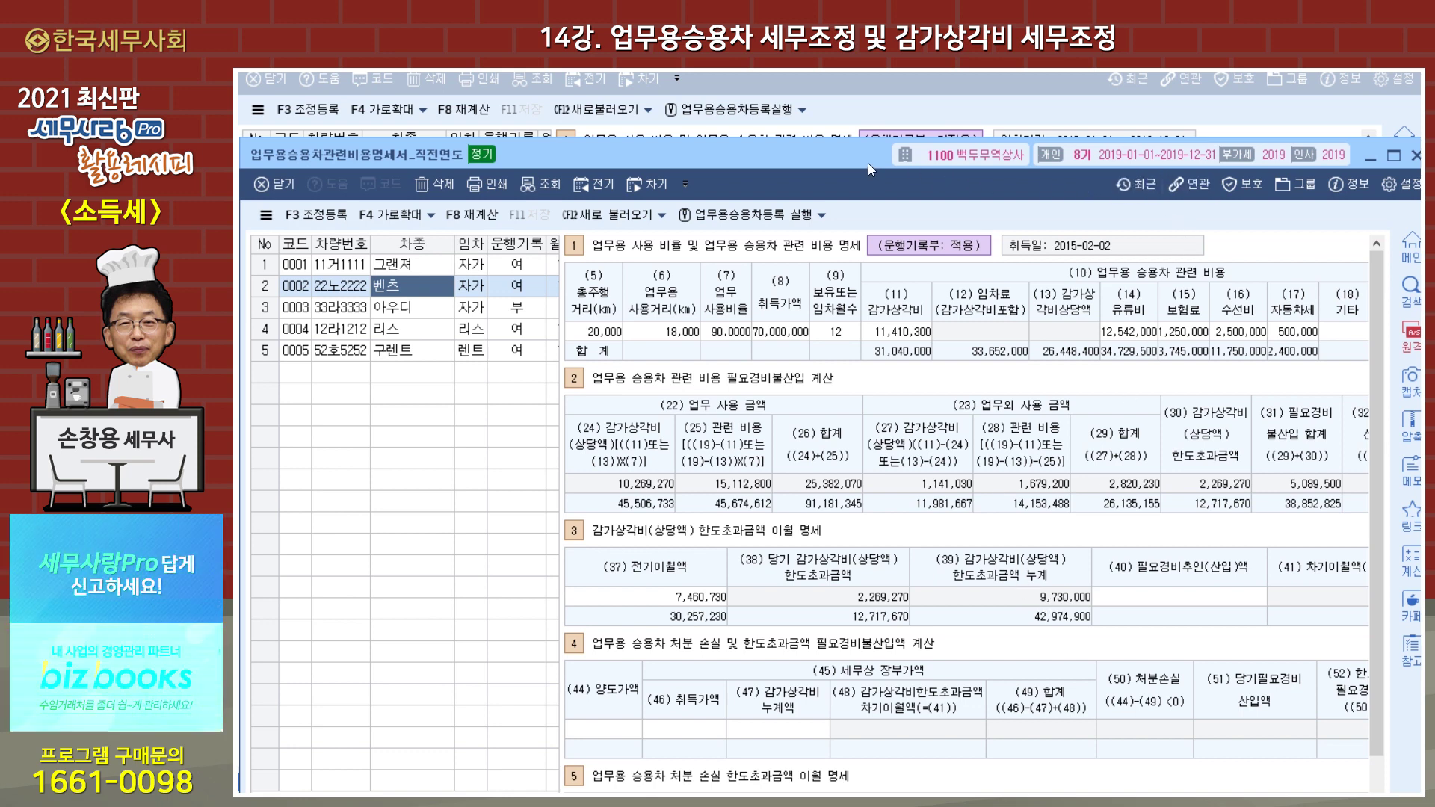
drag(870, 165, 855, 164)
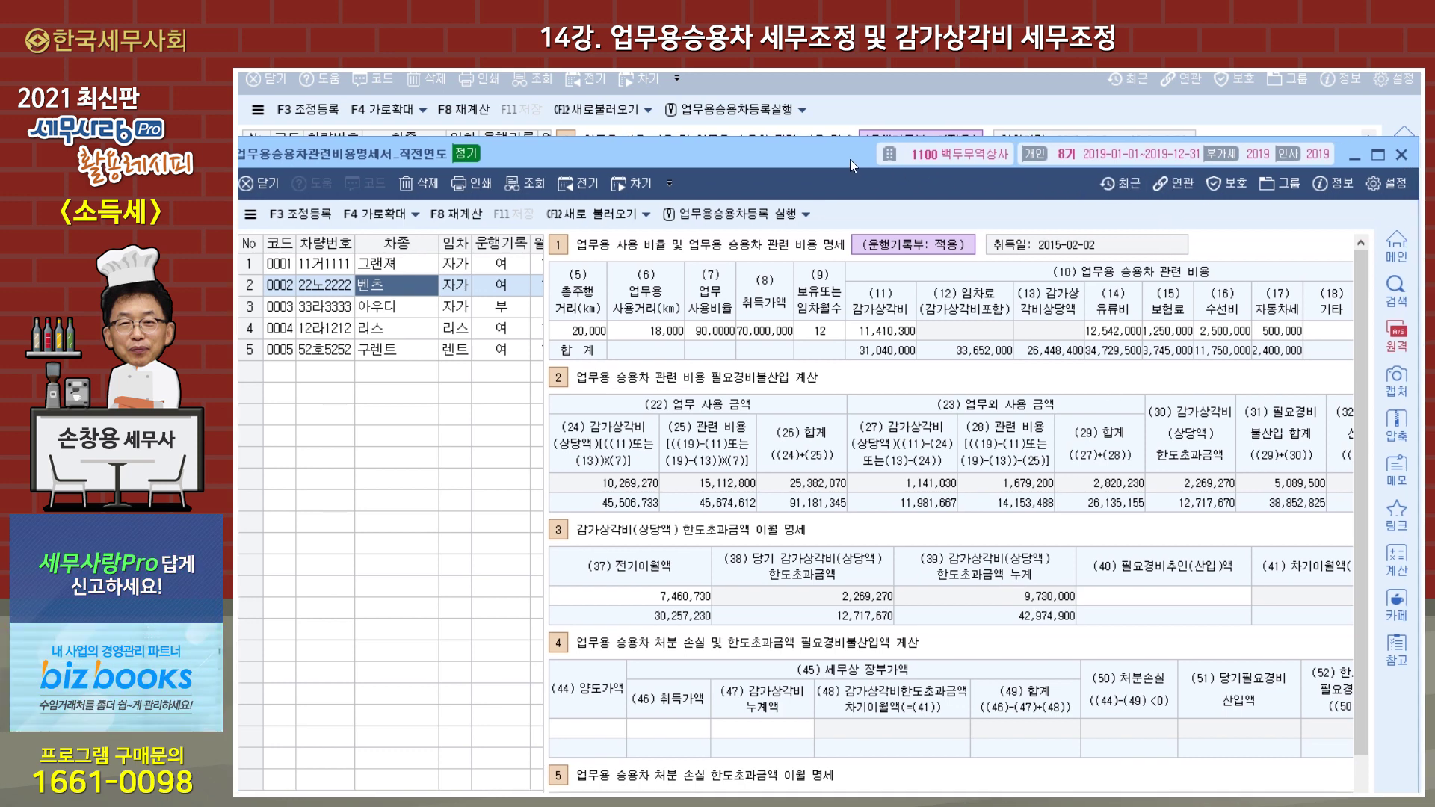
click(1403, 156)
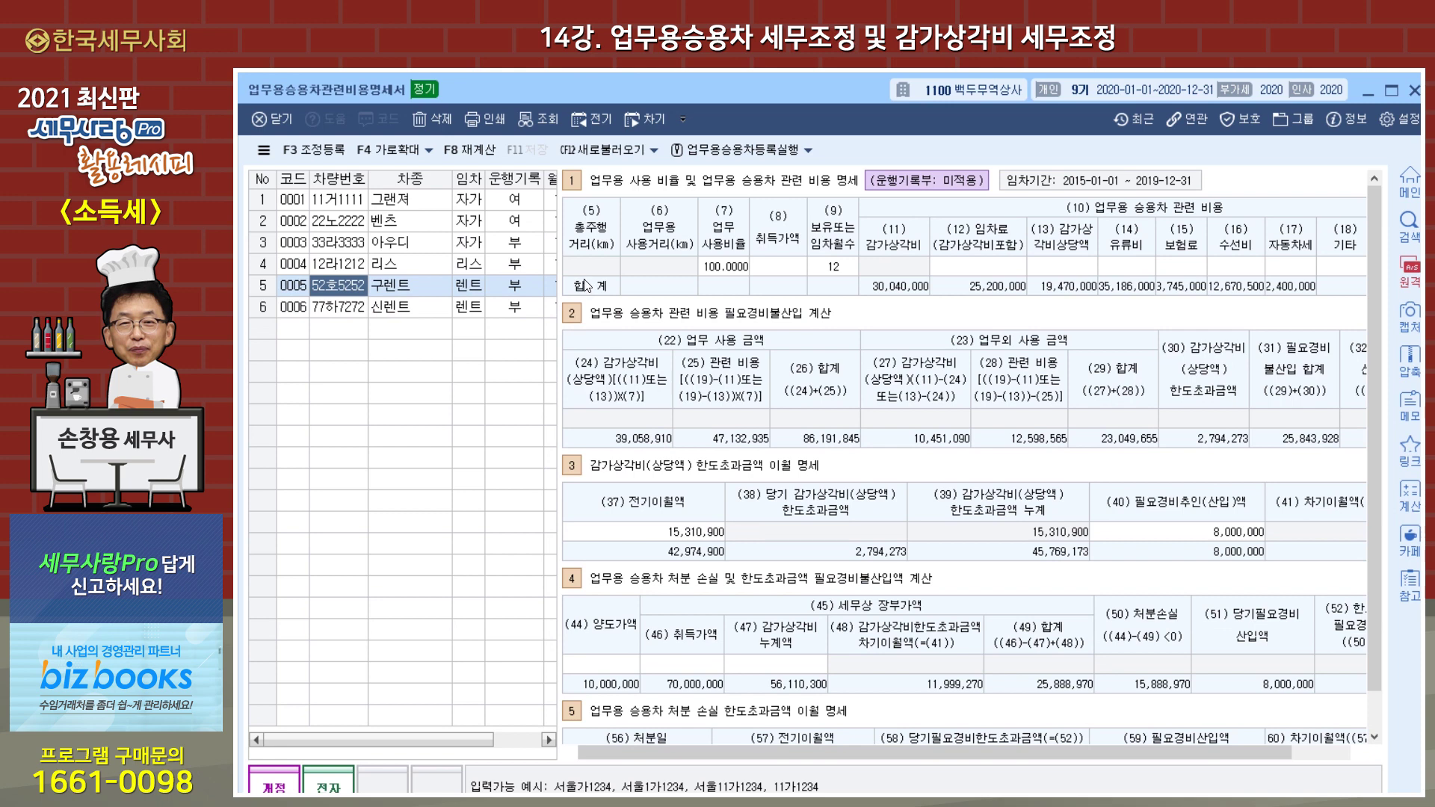
Step: Check 아우디's depreciation and reload the statement, deleting and reimporting the data of all vehicles
click(351, 241)
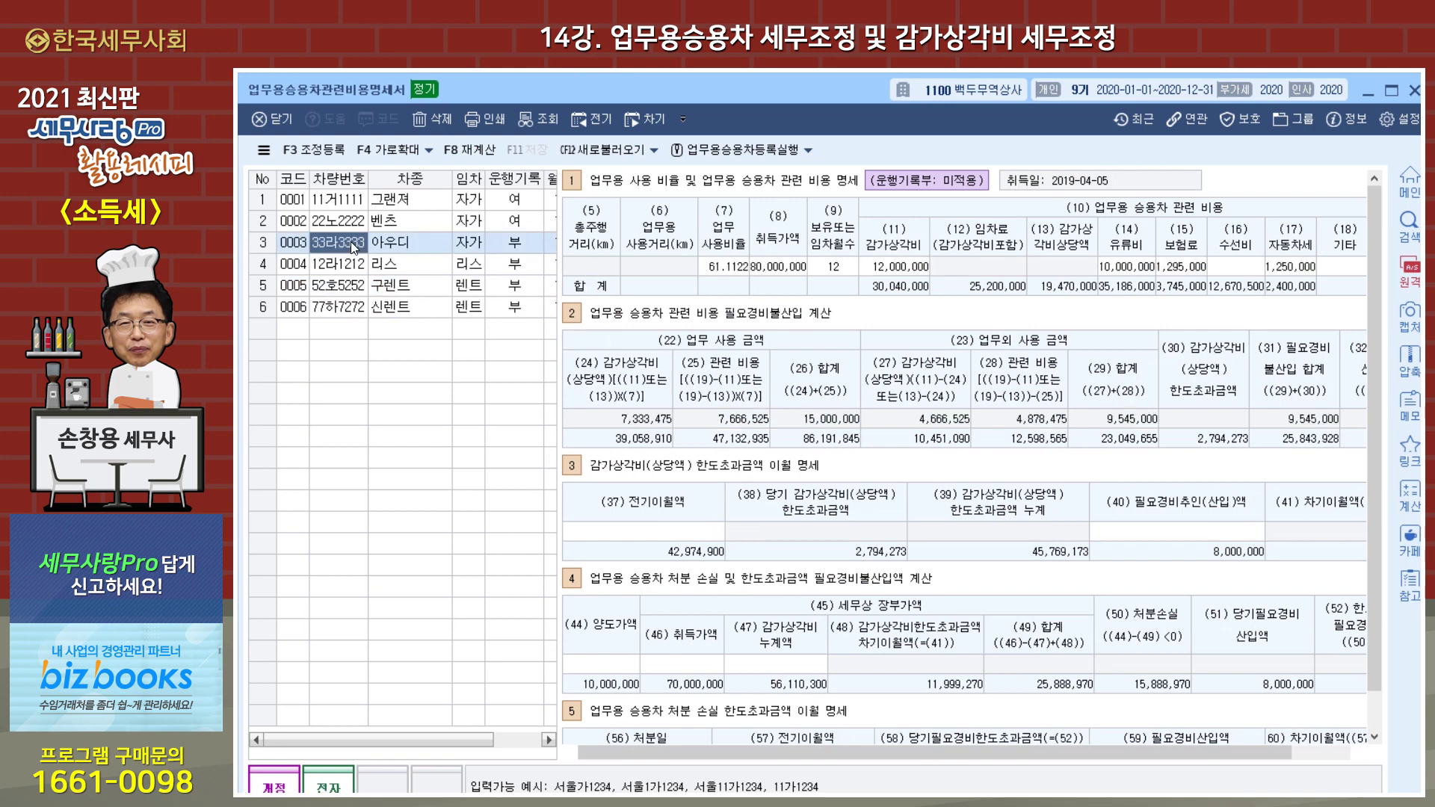
click(891, 271)
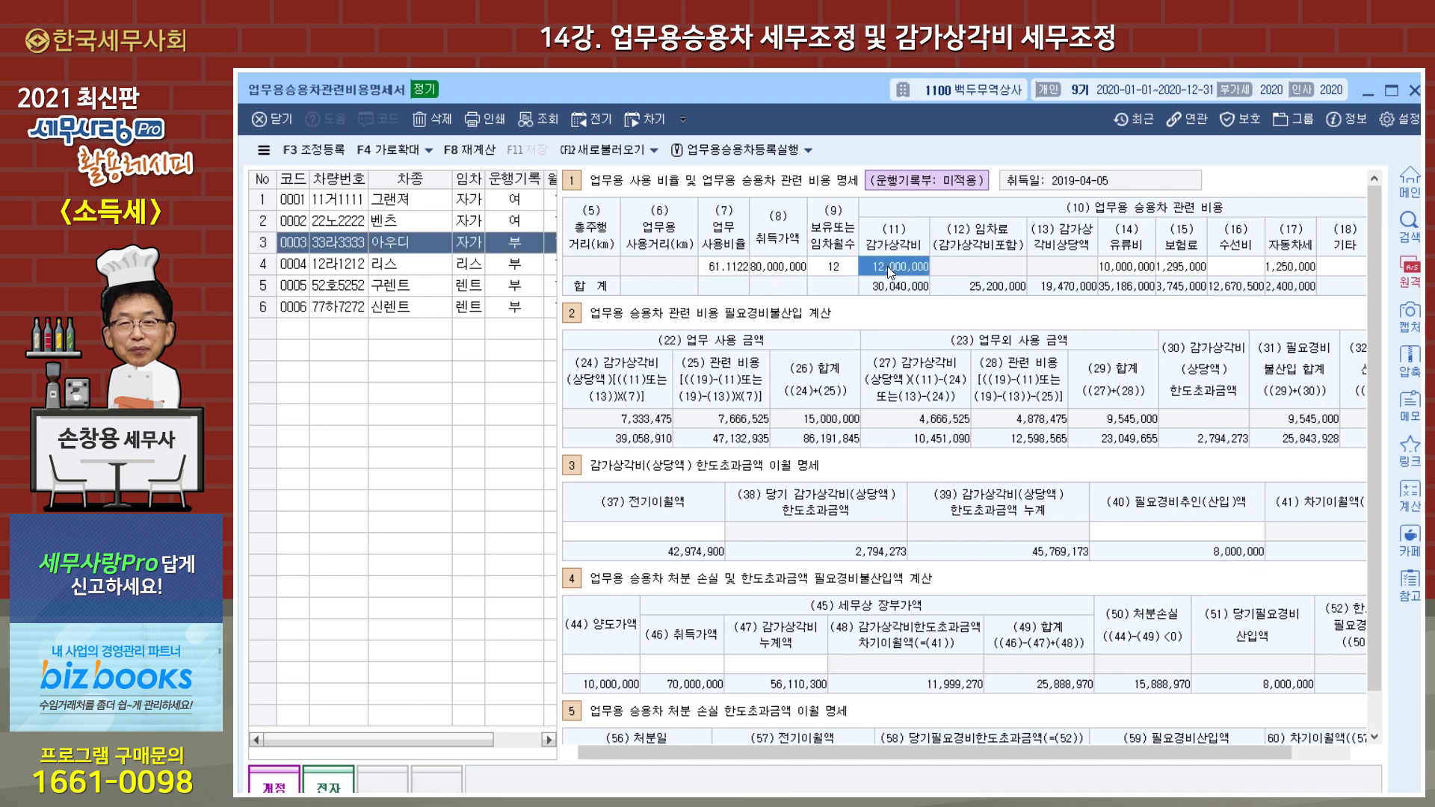
click(603, 156)
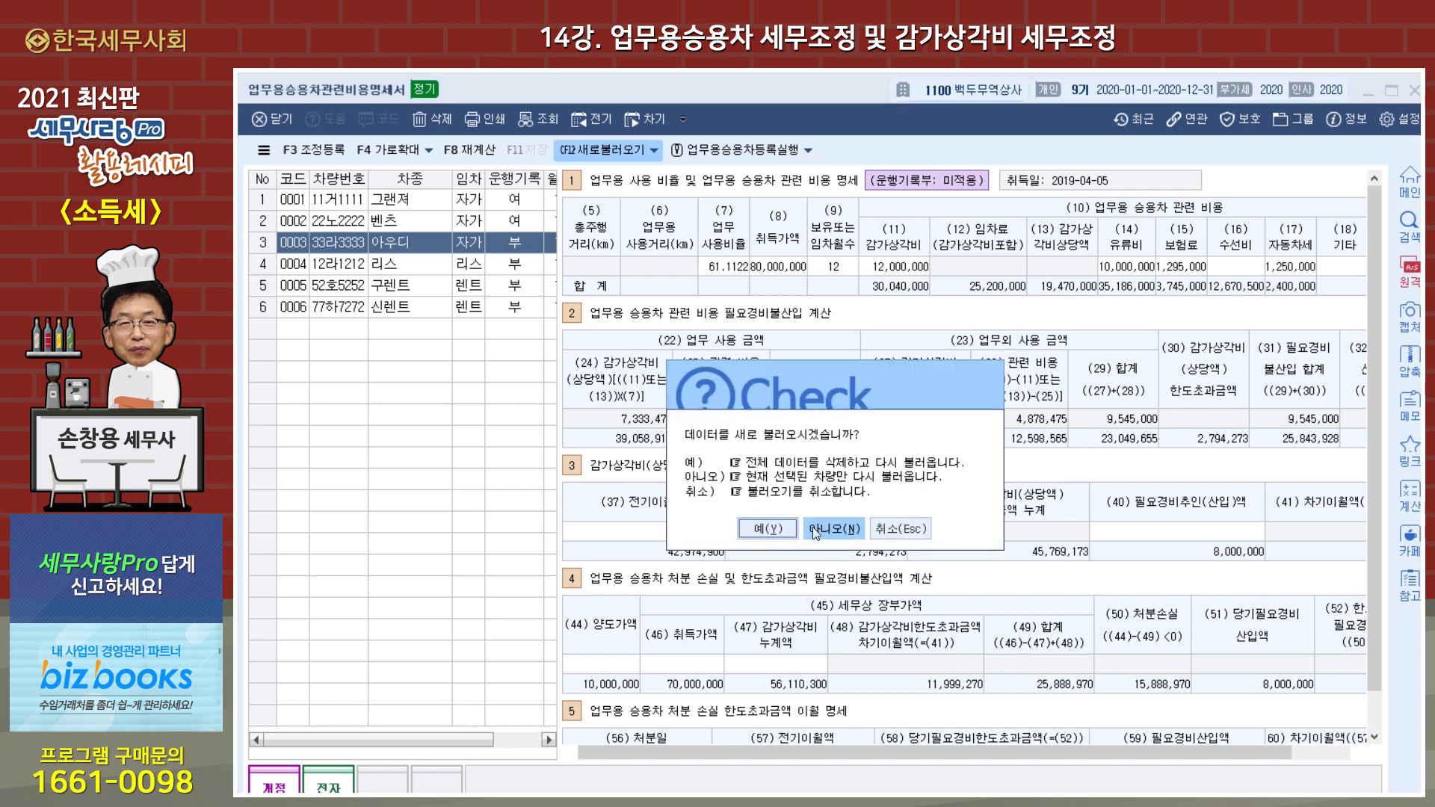
click(767, 529)
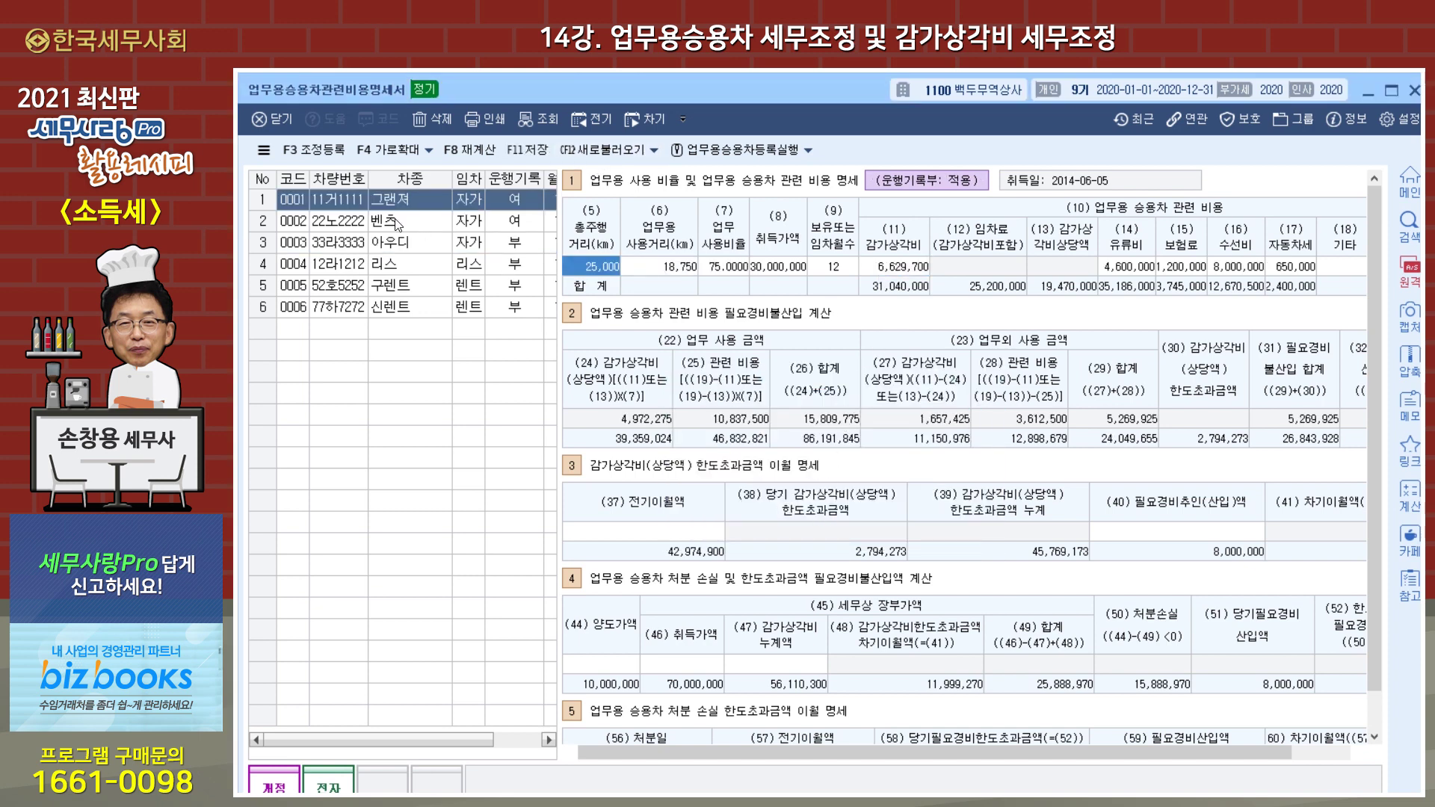
Step: Set 아우디's (11) 감가상각비 to 12,000,000
click(382, 243)
click(882, 272)
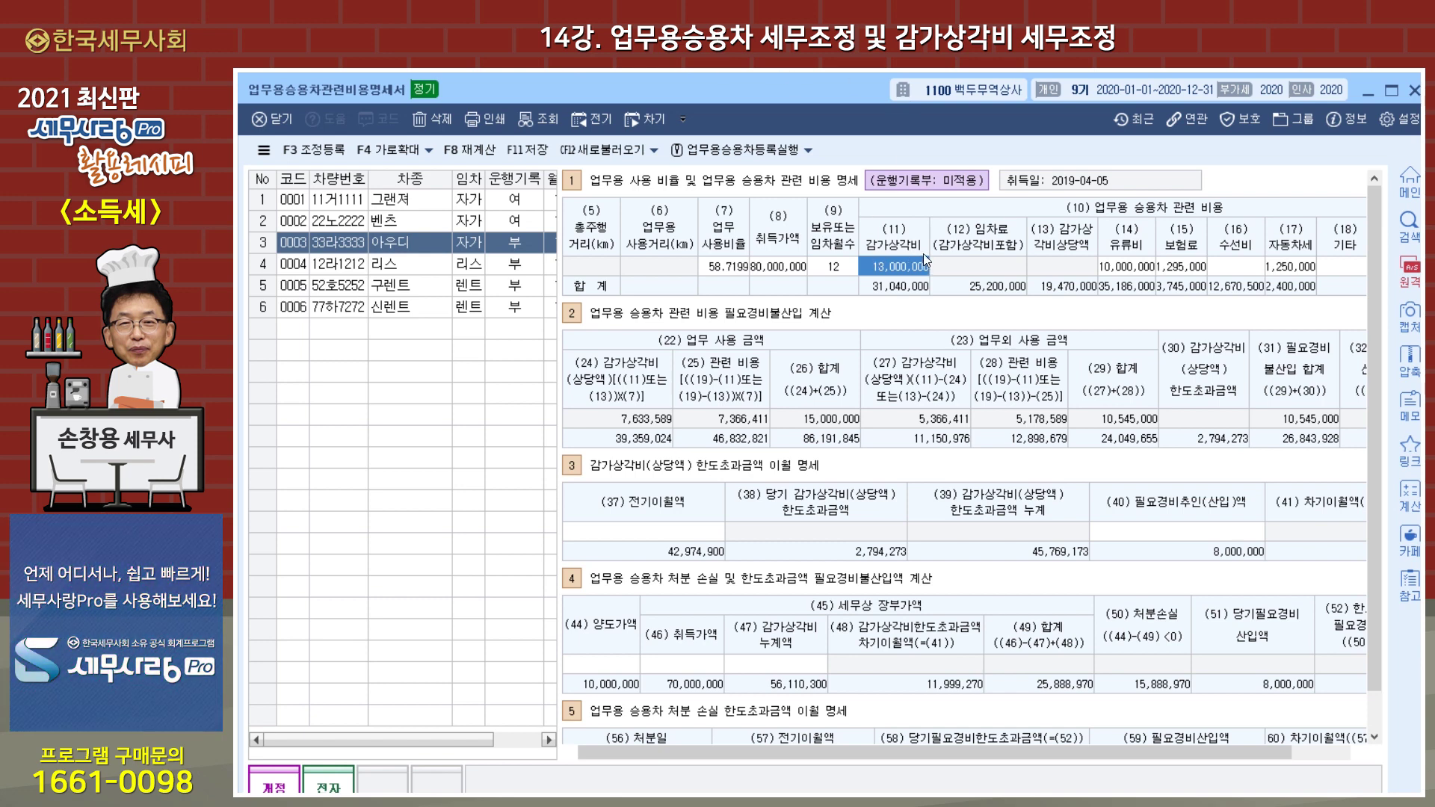
text(12000000)
key(Return)
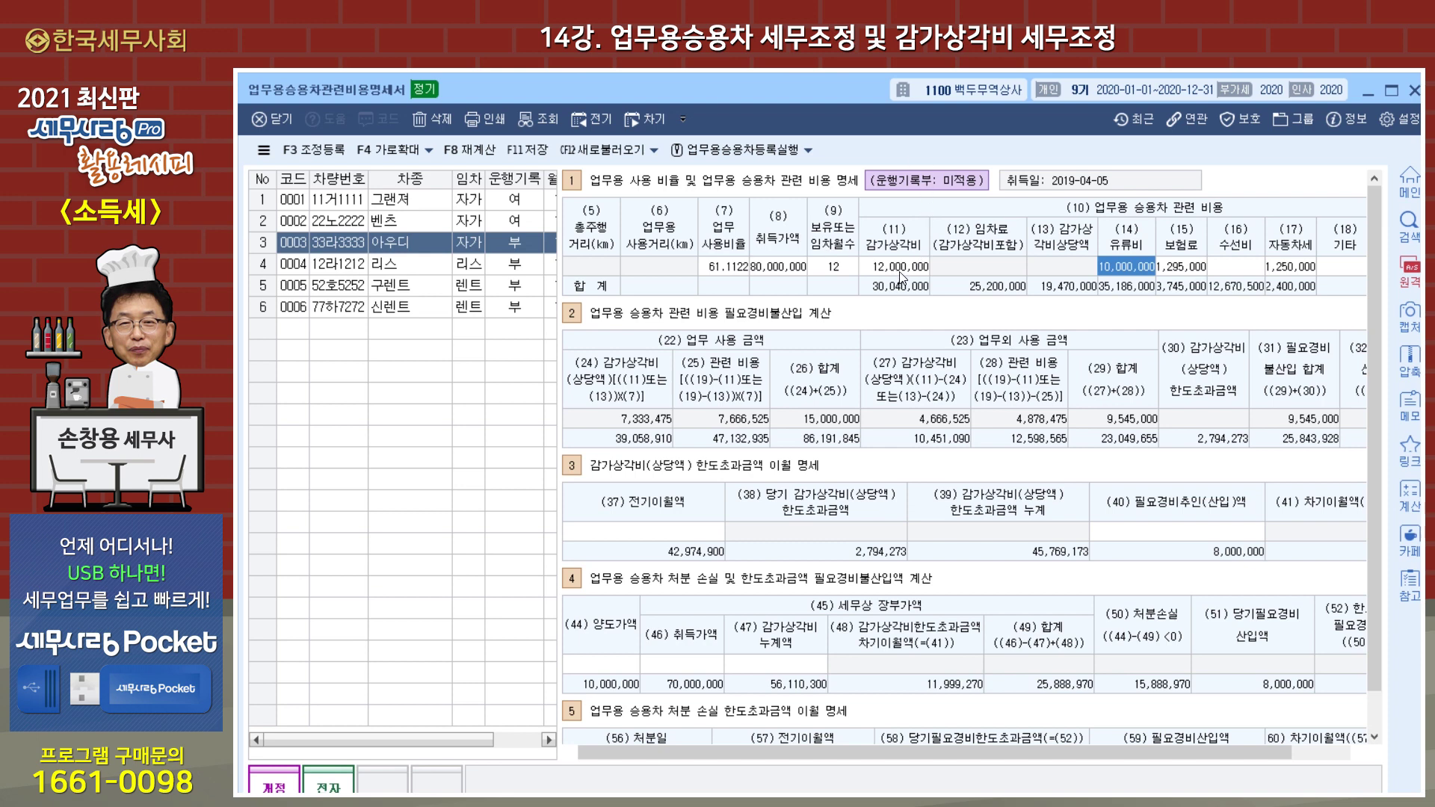
click(900, 269)
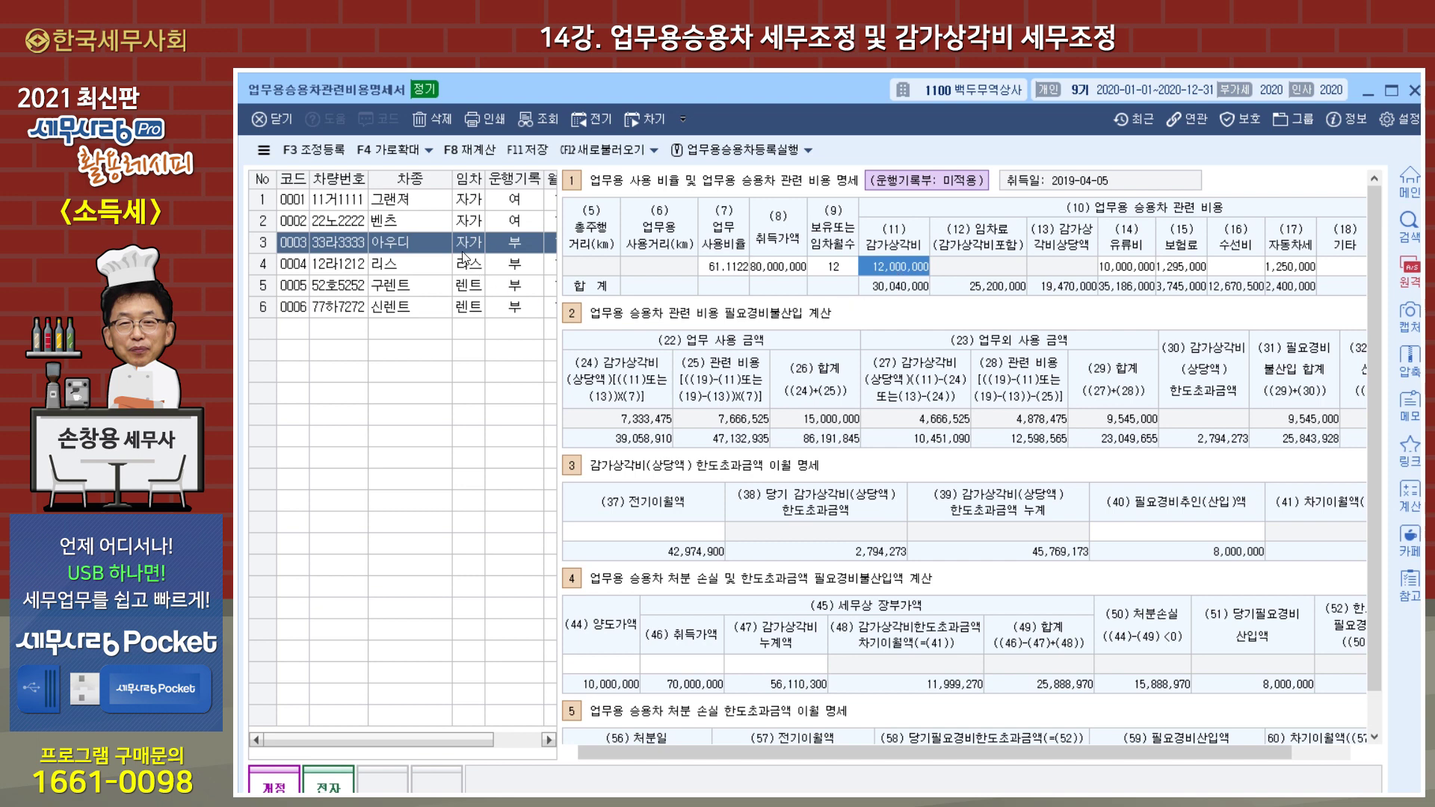
Step: Examine the 벤츠, 리스 and 구렌트 entries, including 리스's rent, depreciation equivalent, fuel and repair costs
click(432, 210)
click(430, 226)
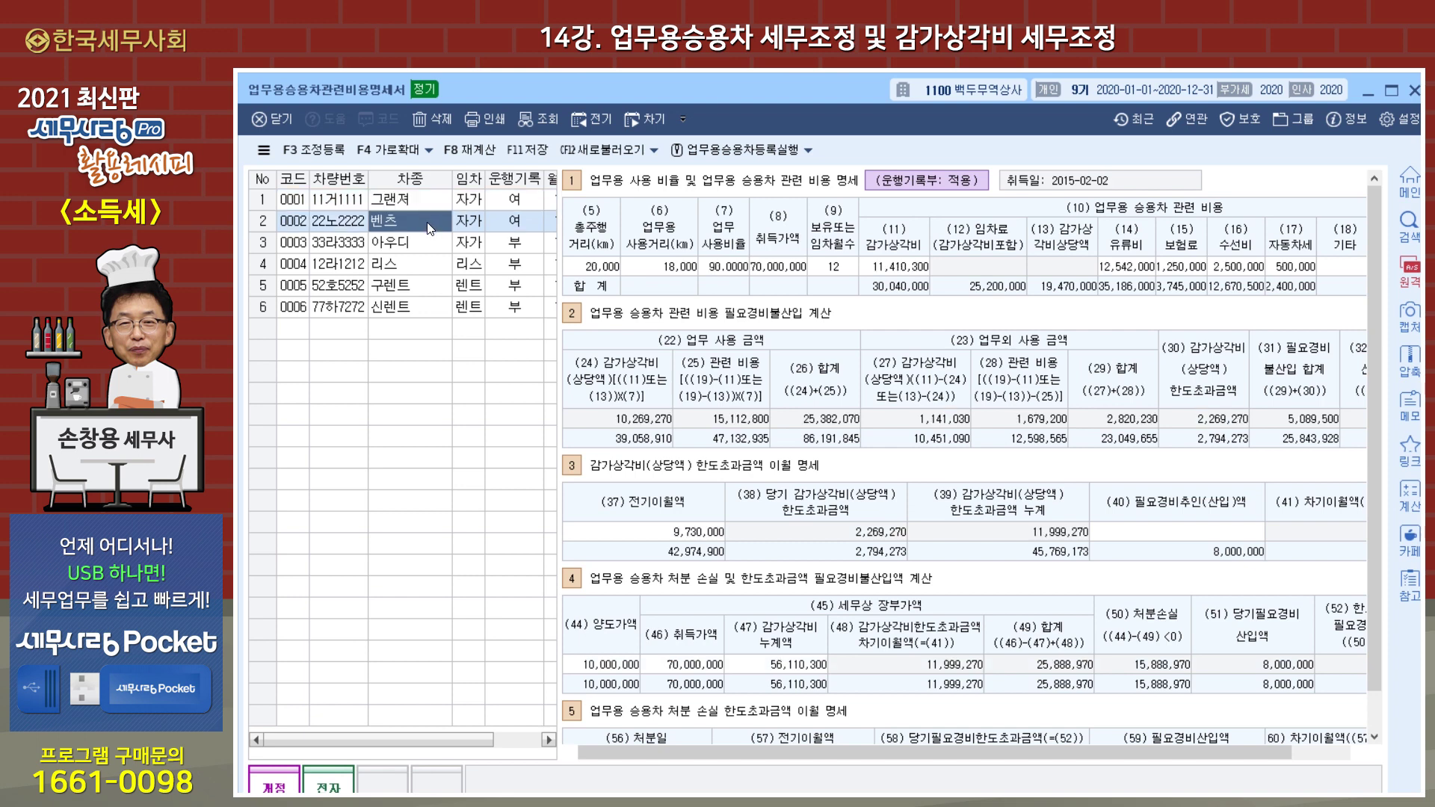
click(425, 245)
click(417, 271)
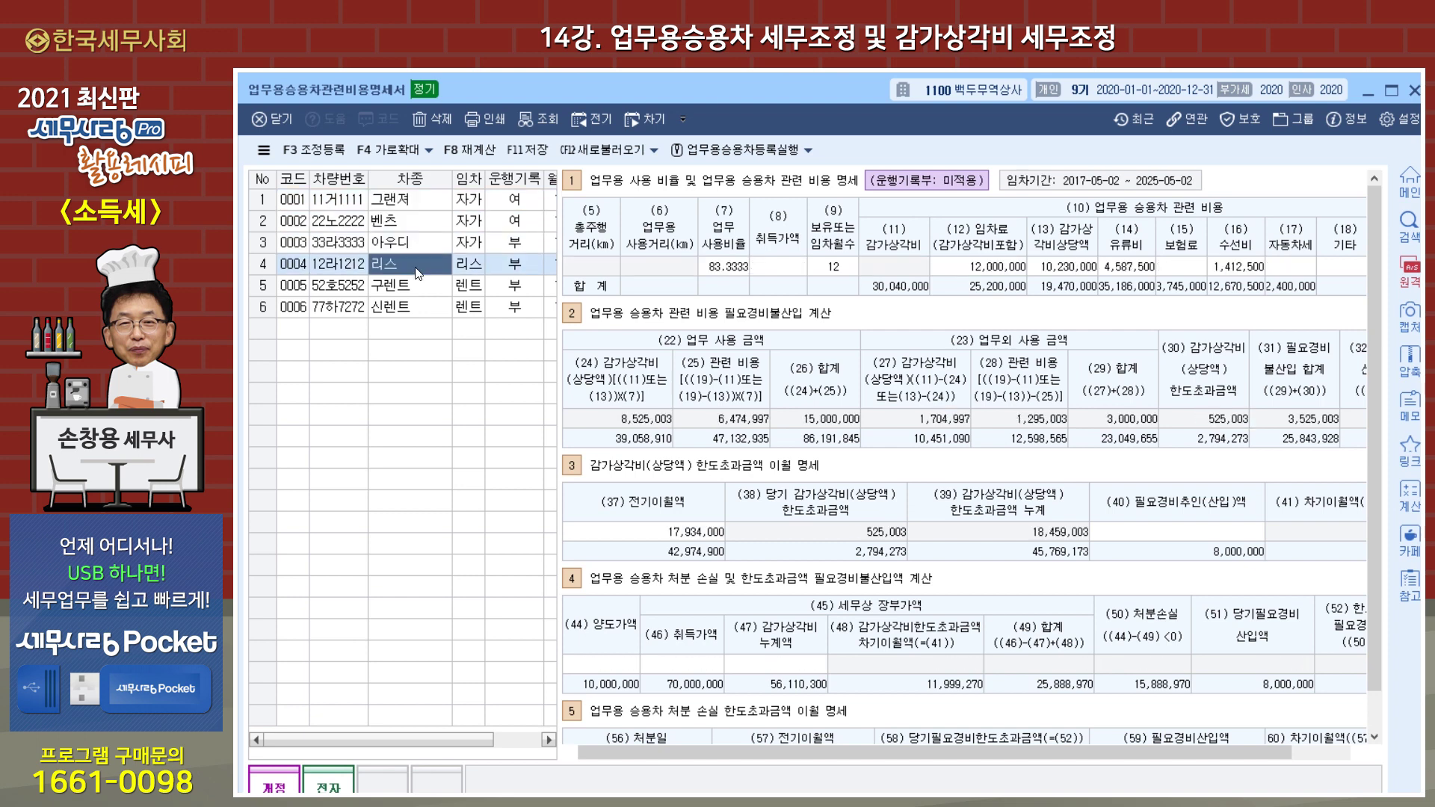
click(1002, 266)
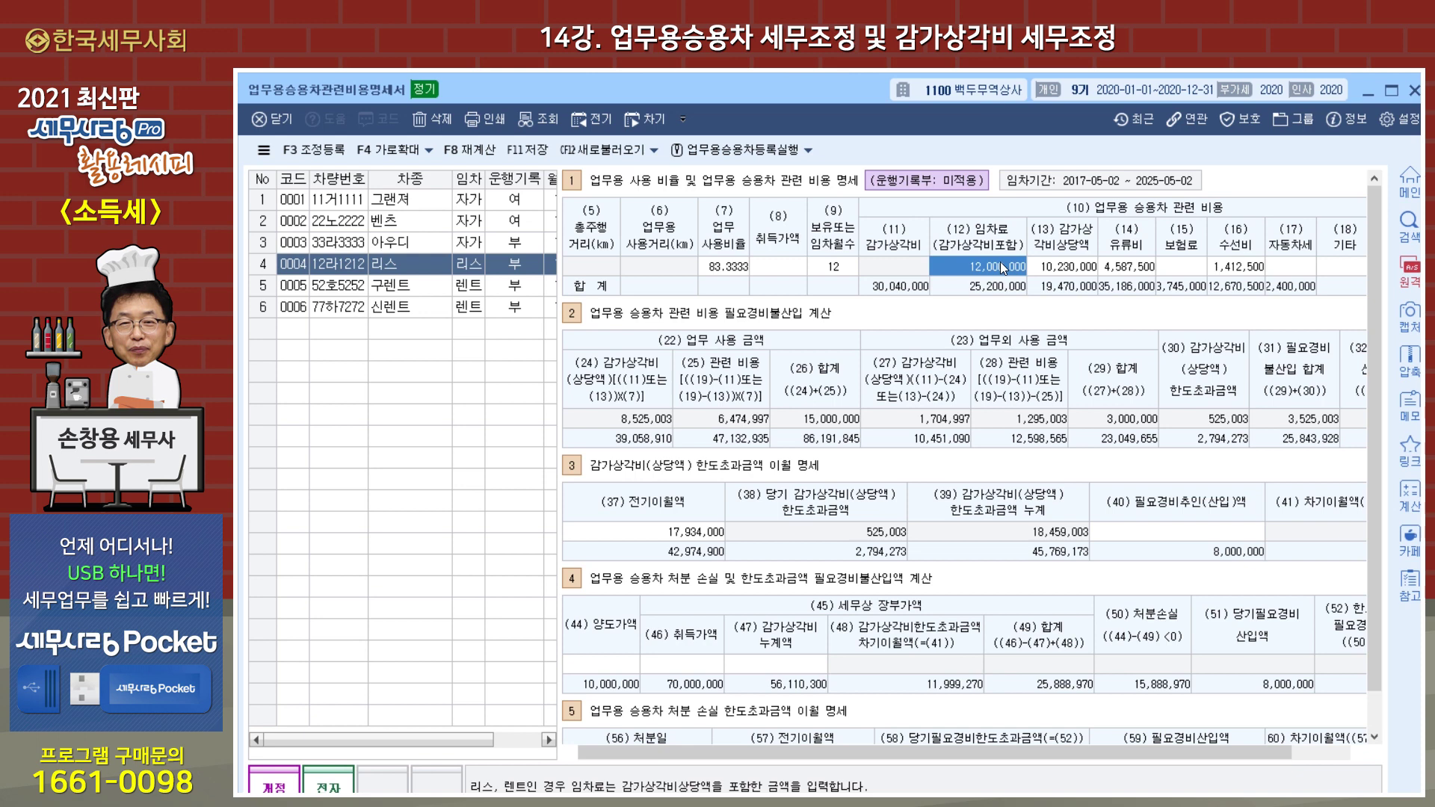
click(1075, 267)
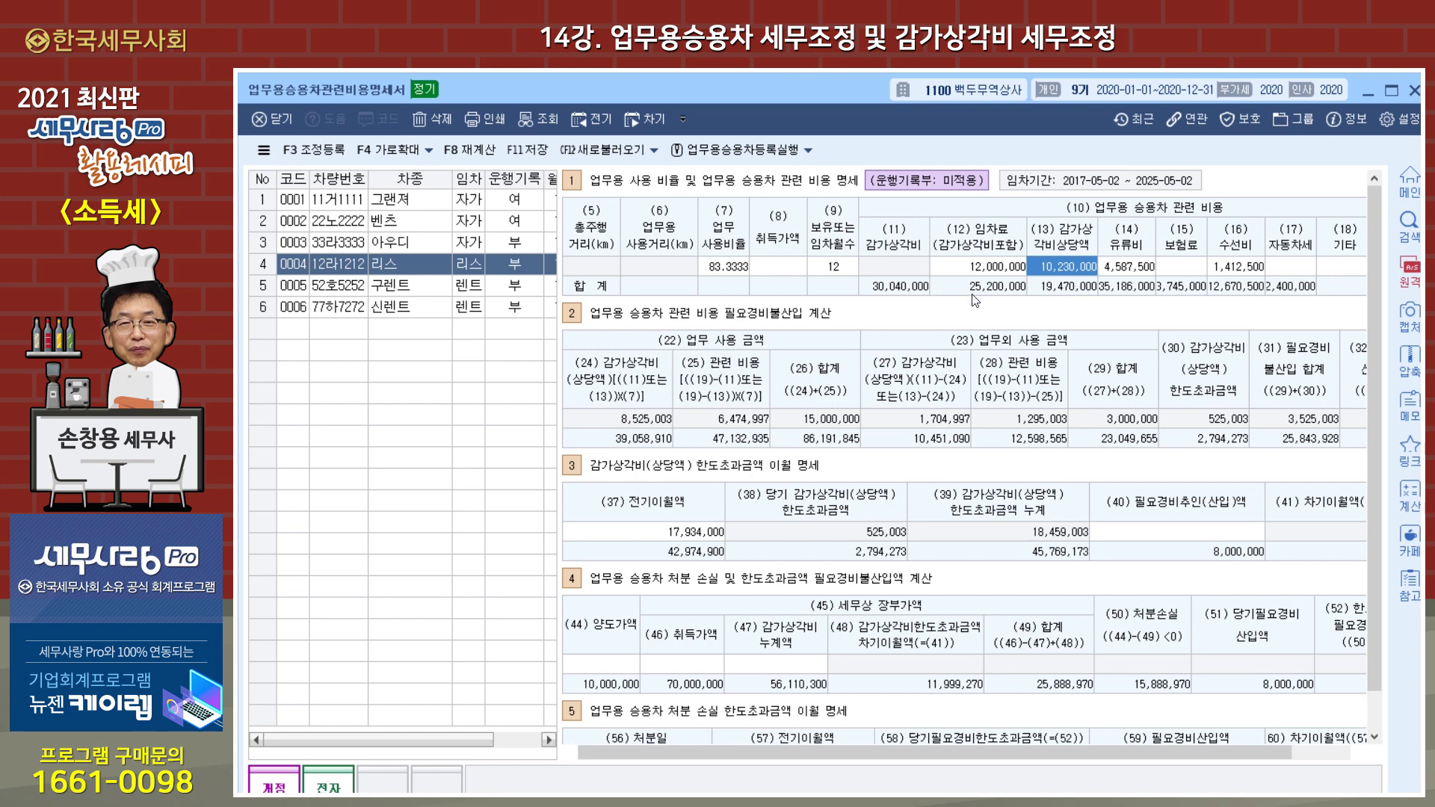
click(1128, 267)
click(1230, 269)
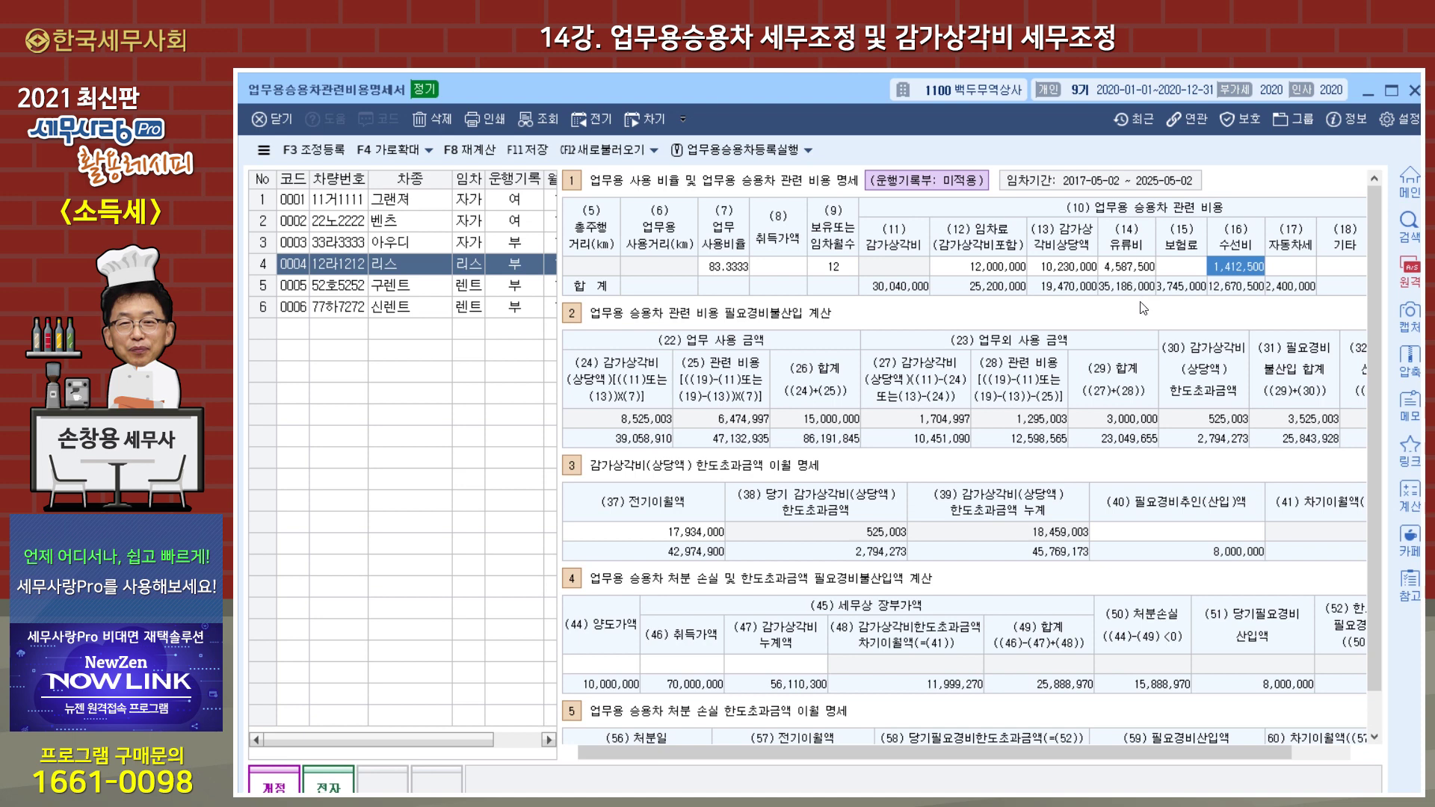
click(423, 293)
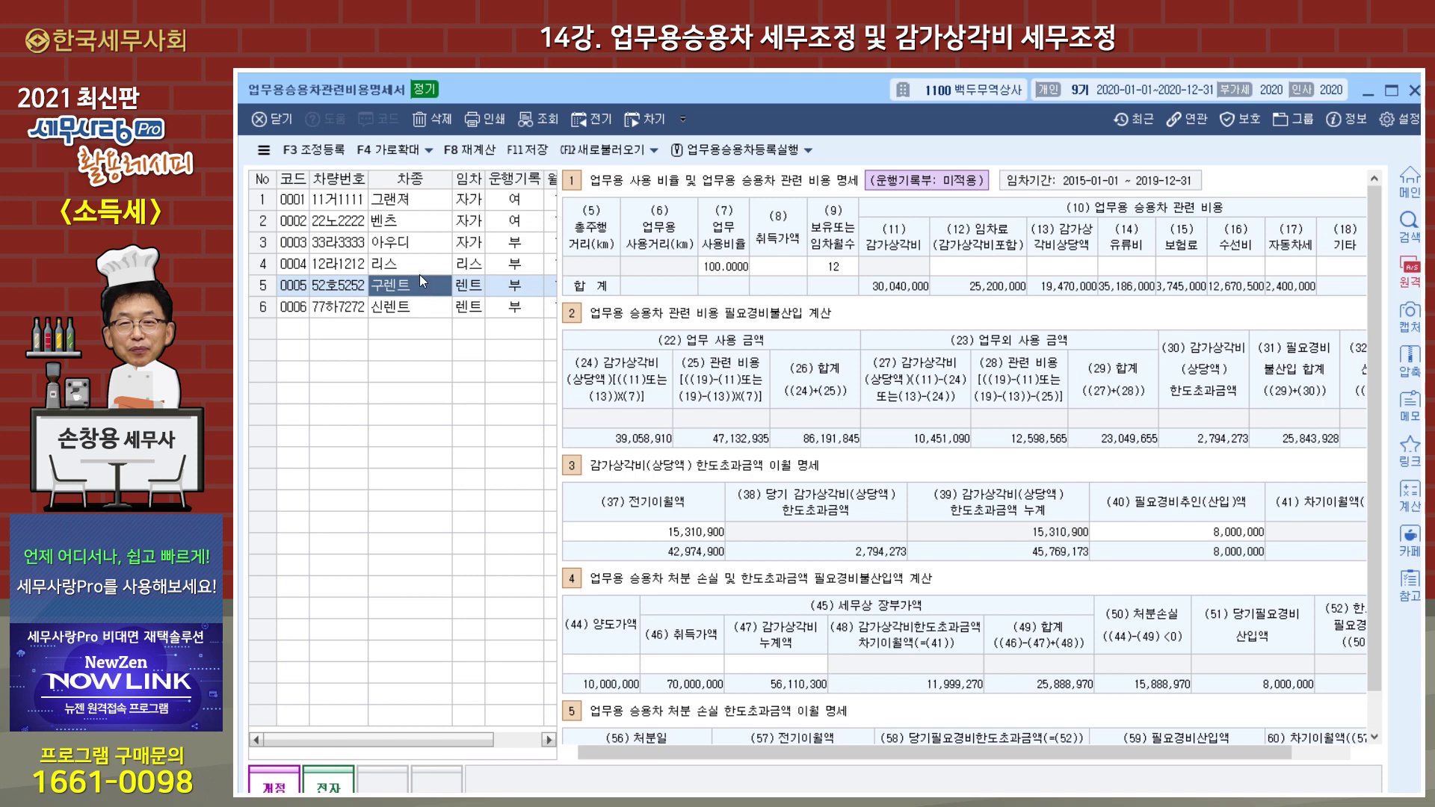
click(417, 269)
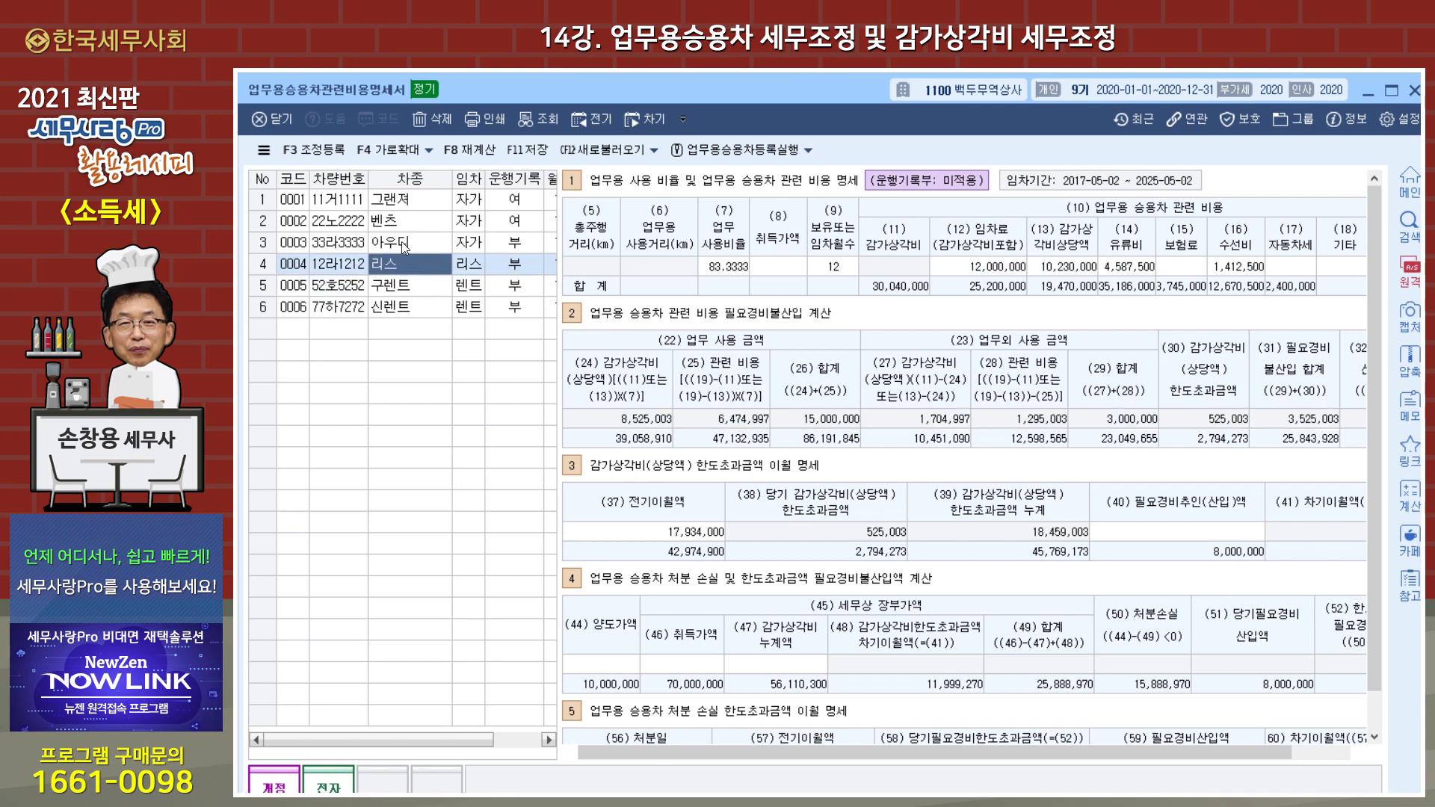
Step: Examine 벤츠's prior-period carryover, transfer value, accumulated depreciation and disposal loss calculation through to the remaining columns
click(393, 219)
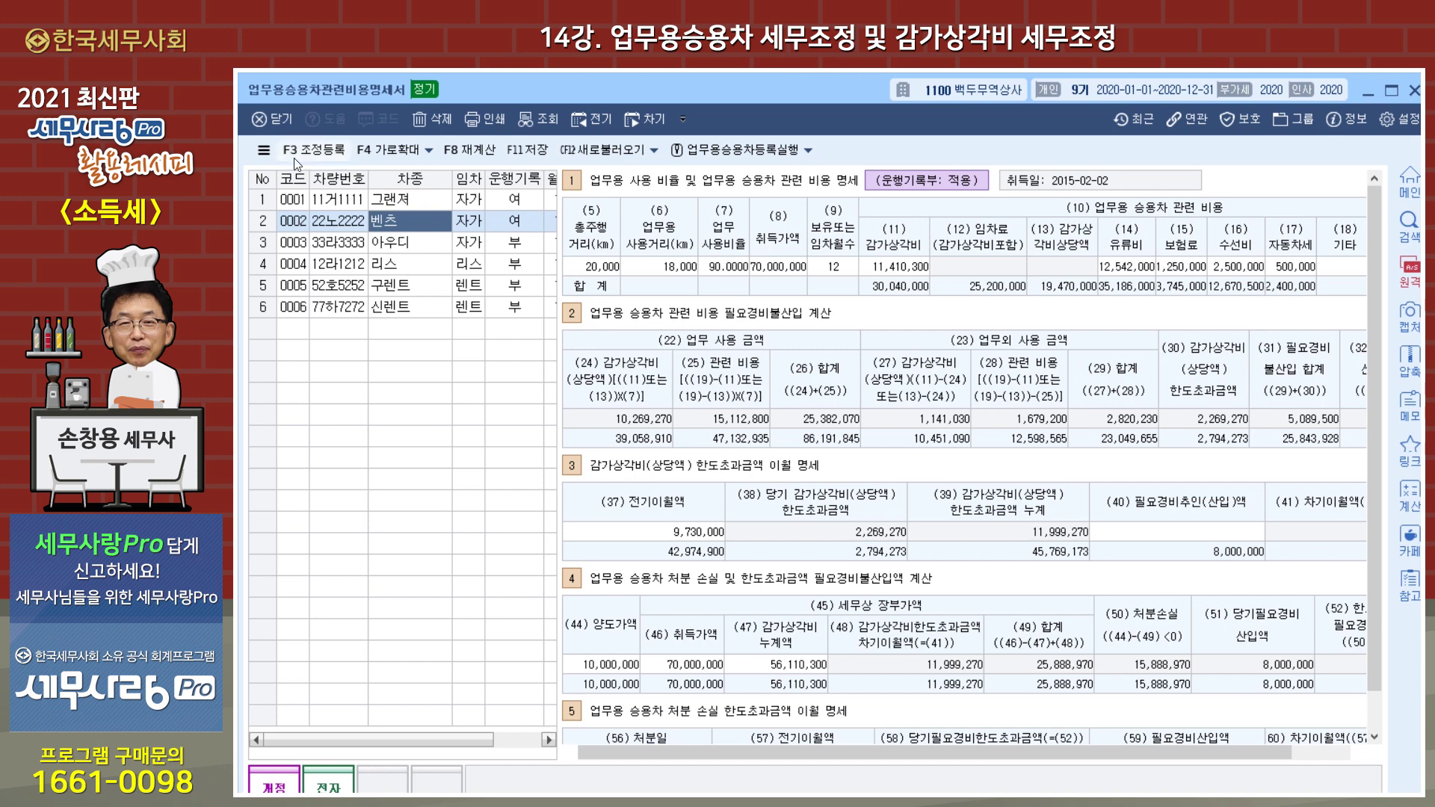
click(675, 533)
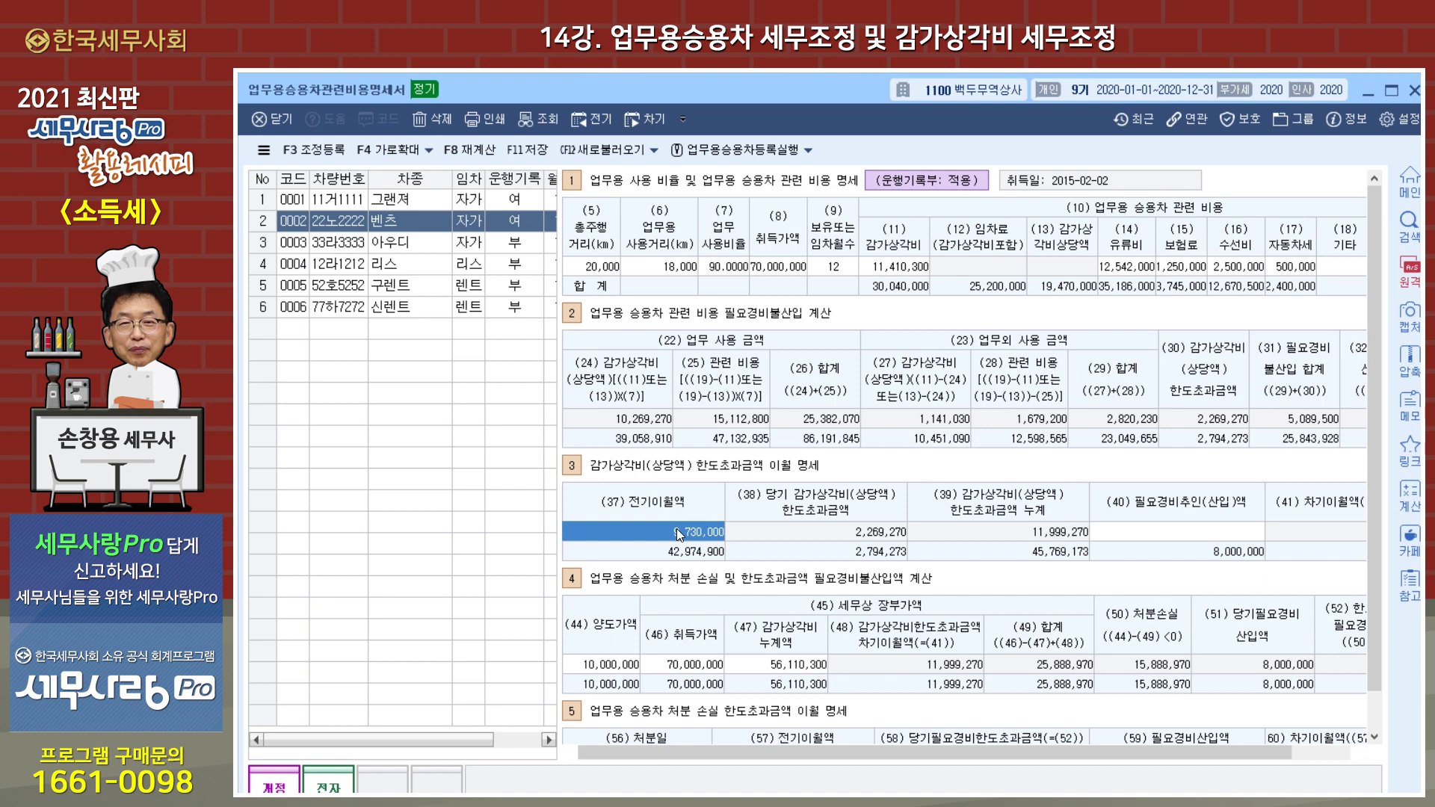
click(623, 665)
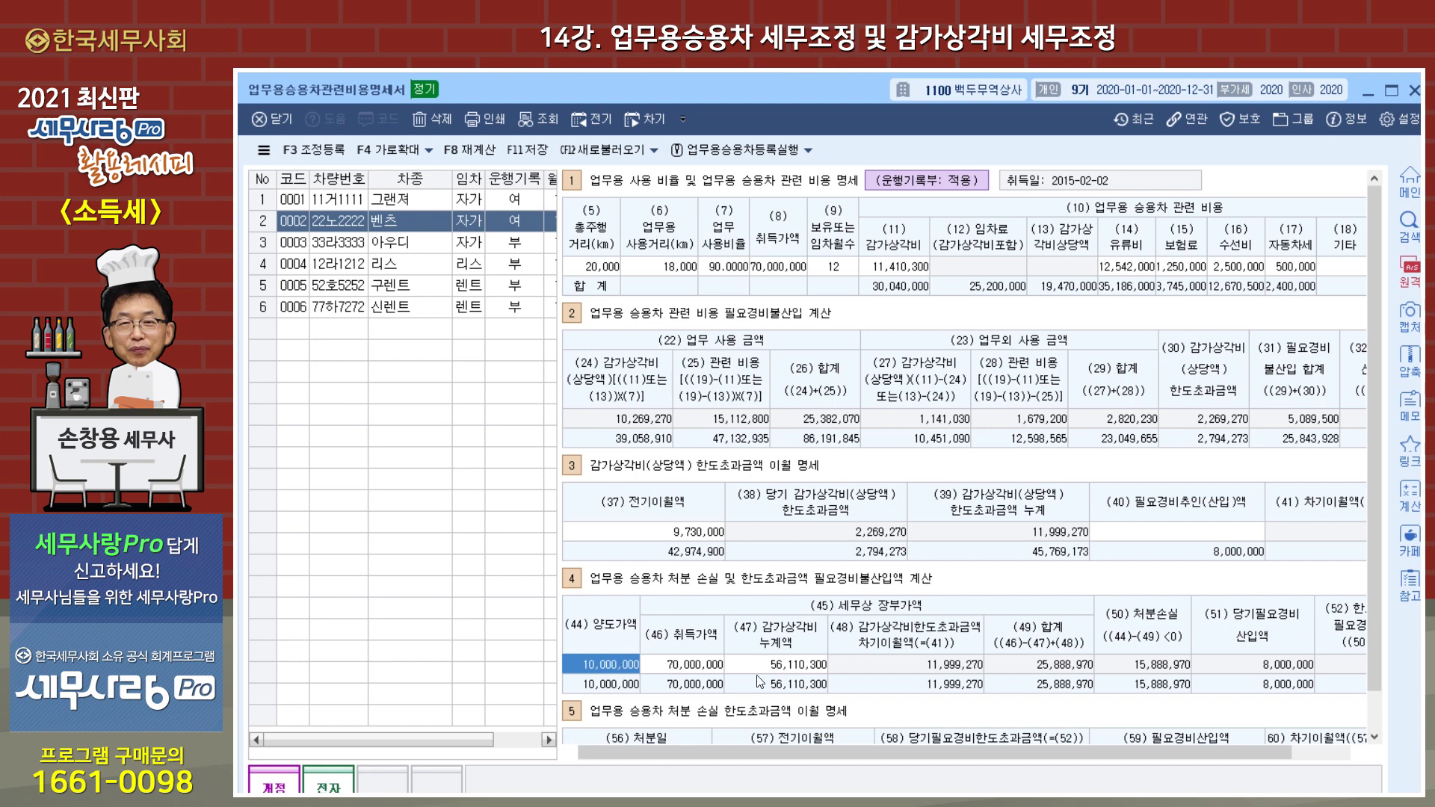
click(819, 667)
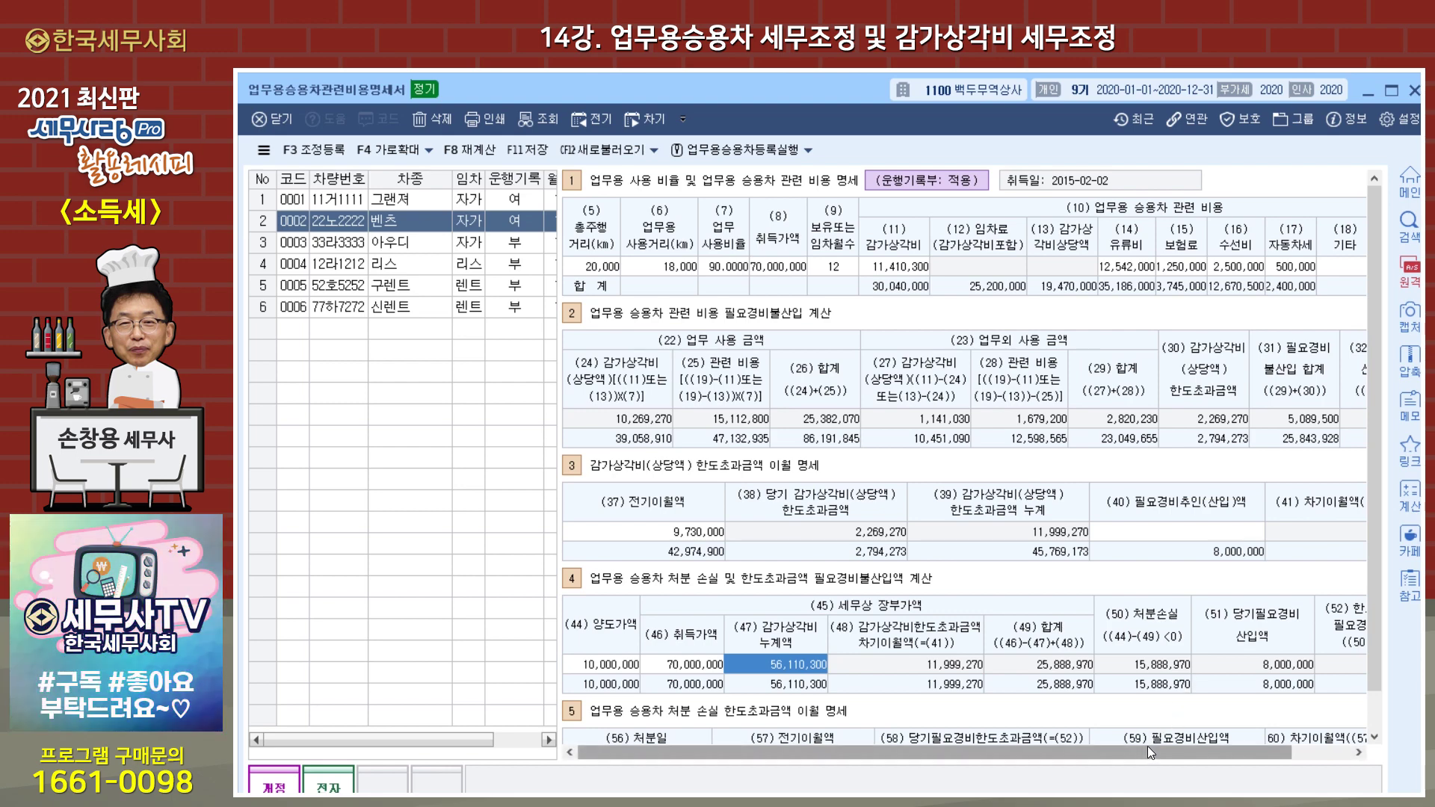
drag(1146, 746, 1258, 737)
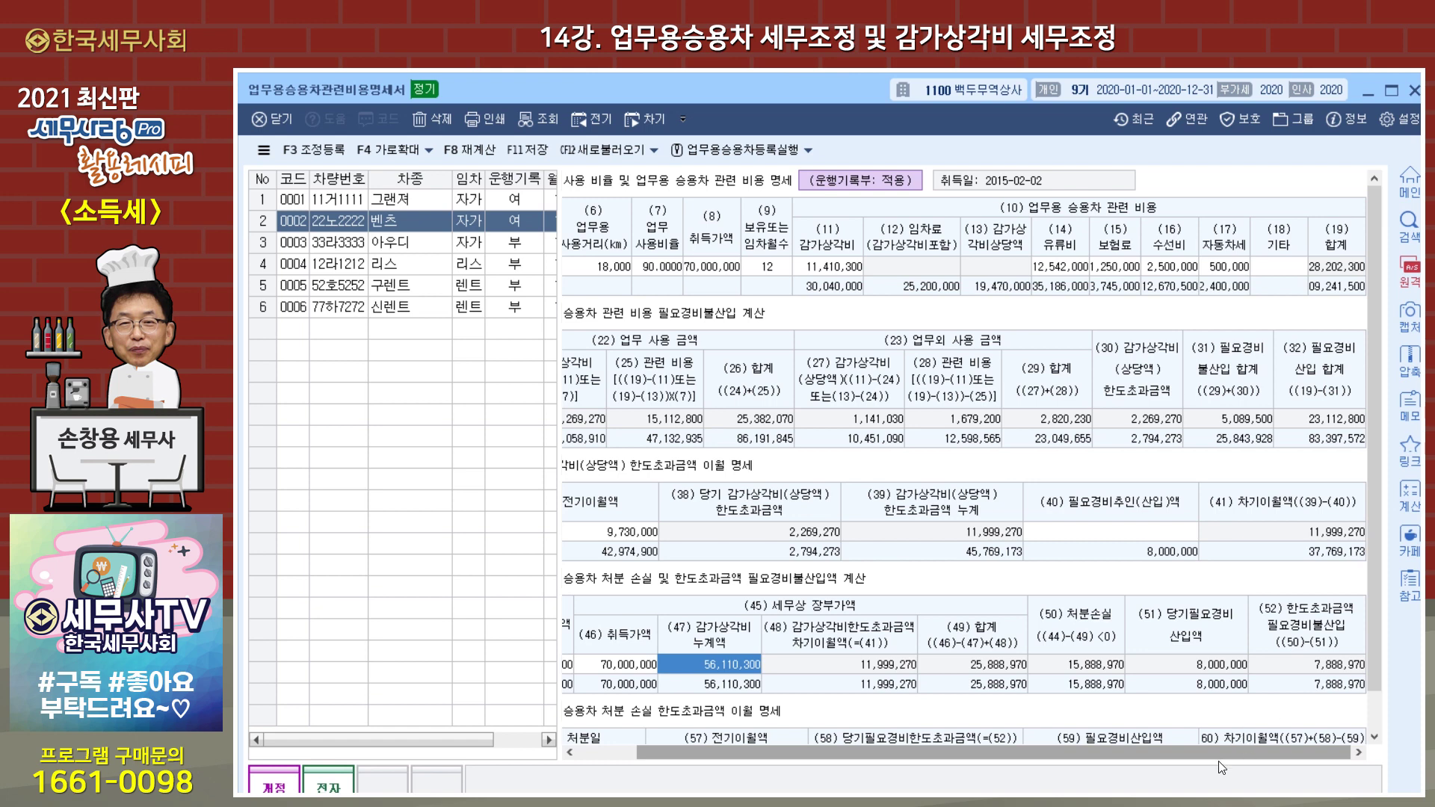
Step: Check 구렌트's (37) 전기이월액 against its entry in the prior-year (2019) vehicle expense statement
click(419, 289)
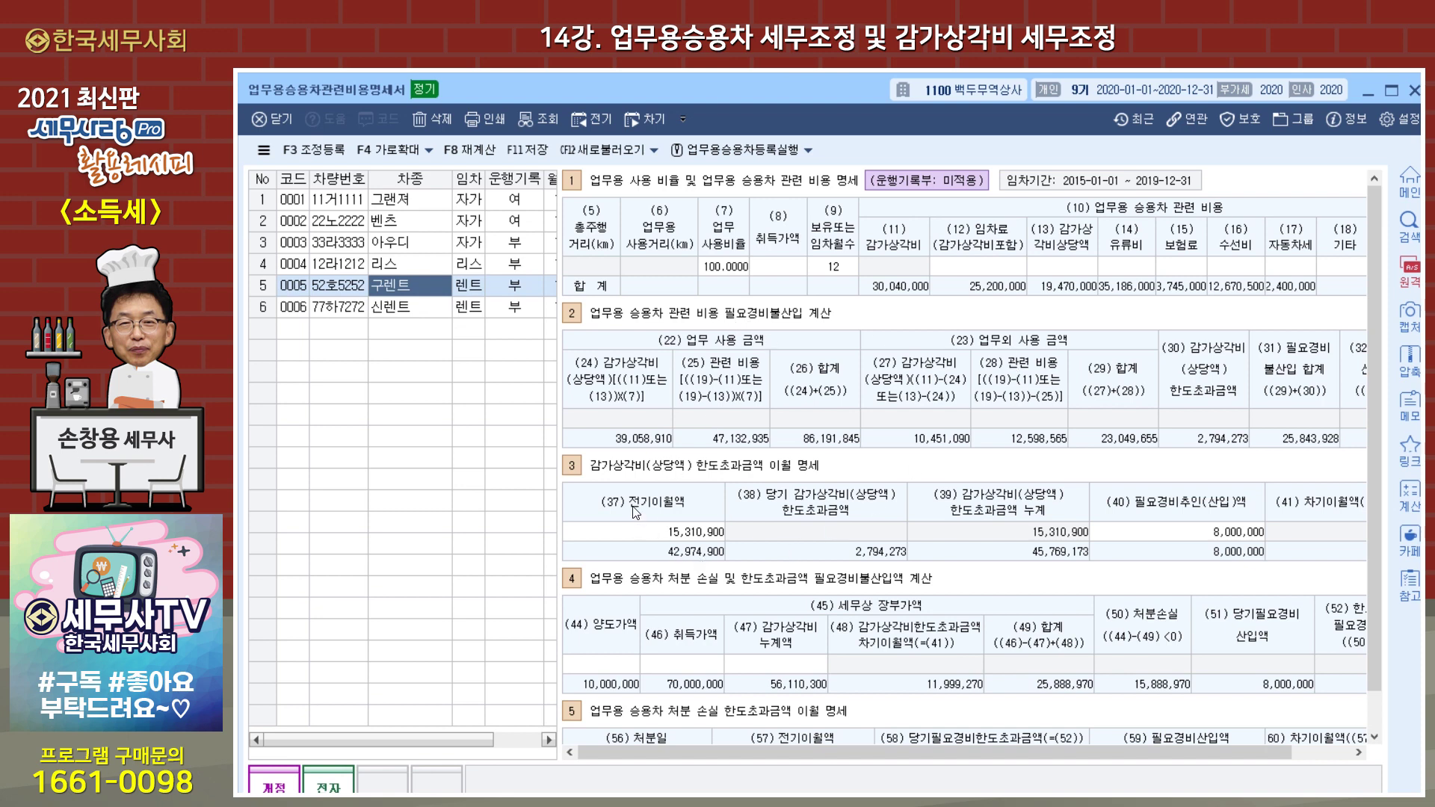
click(682, 533)
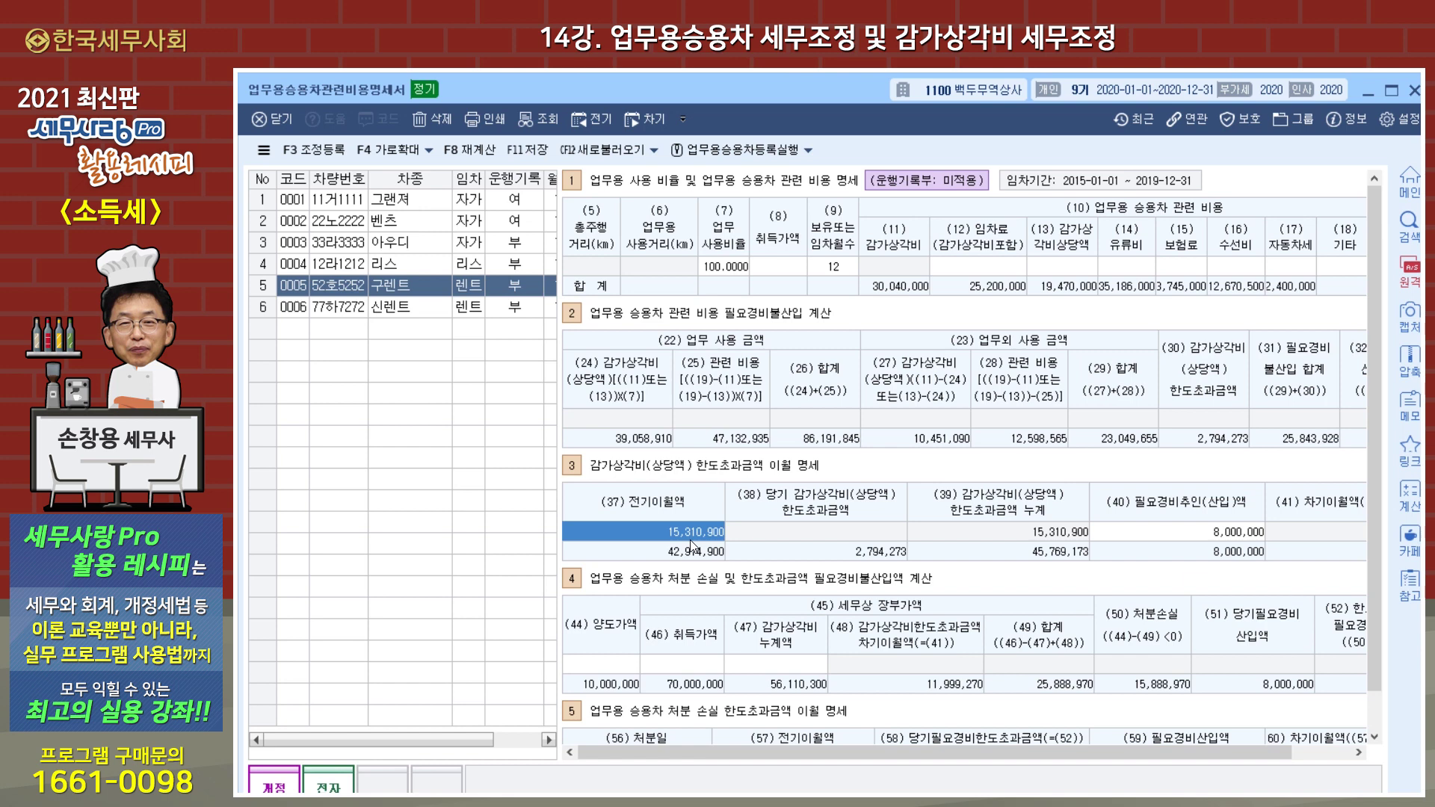
click(591, 119)
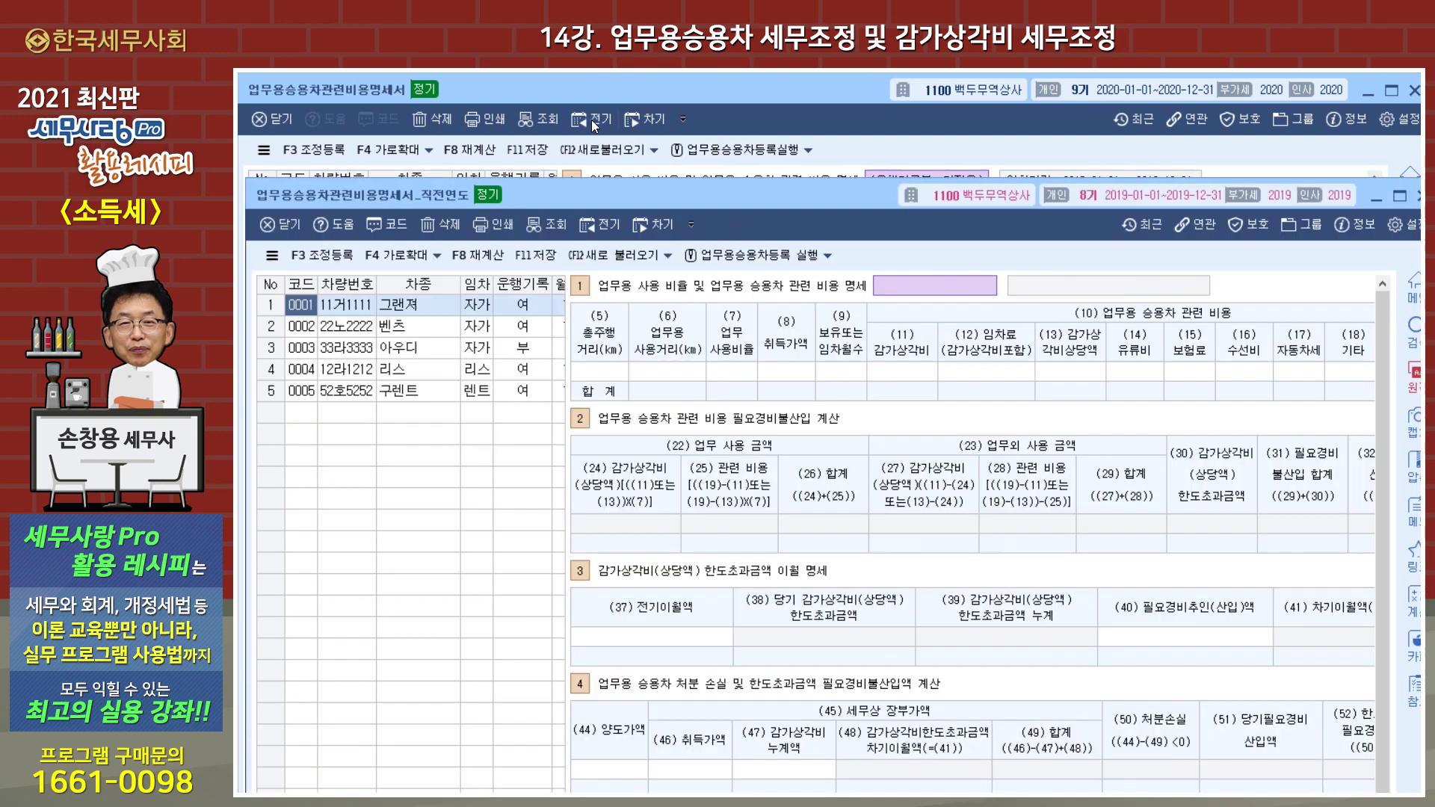
click(401, 395)
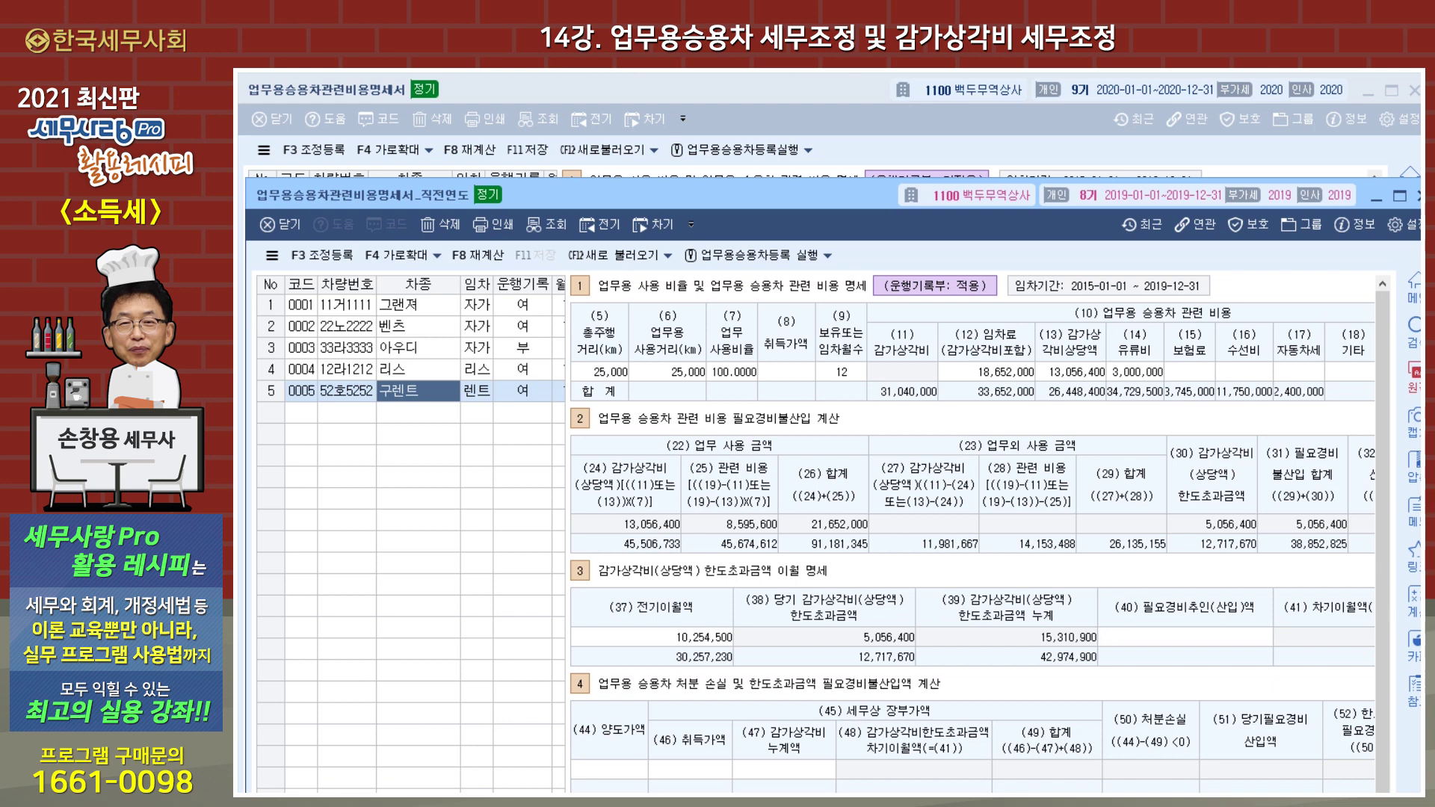
key(Escape)
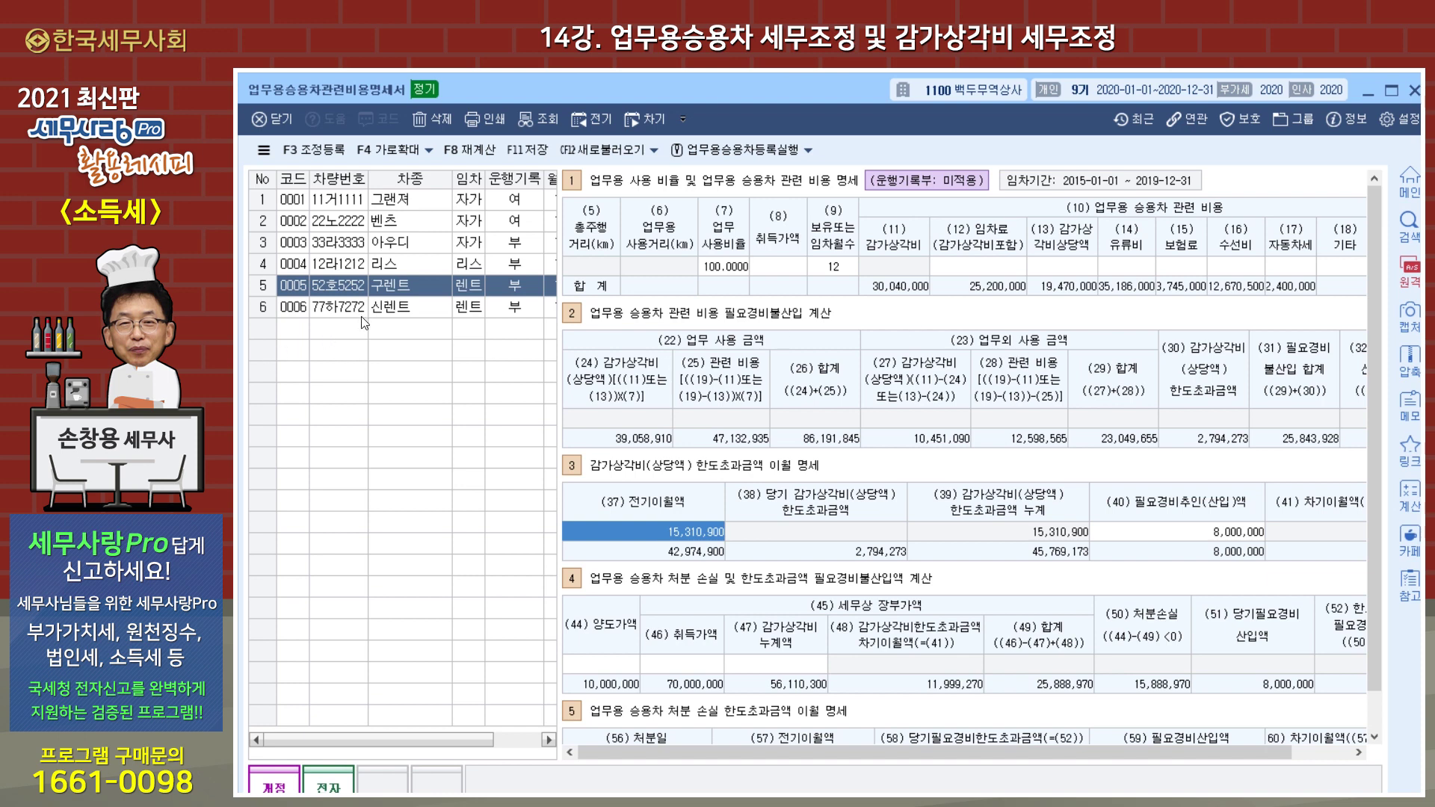
Step: Review the business vehicle entries in 조정 등록: 업무미사용, the owned and rental depreciation limit excesses, and both depreciation 필요경비추인 items
click(329, 151)
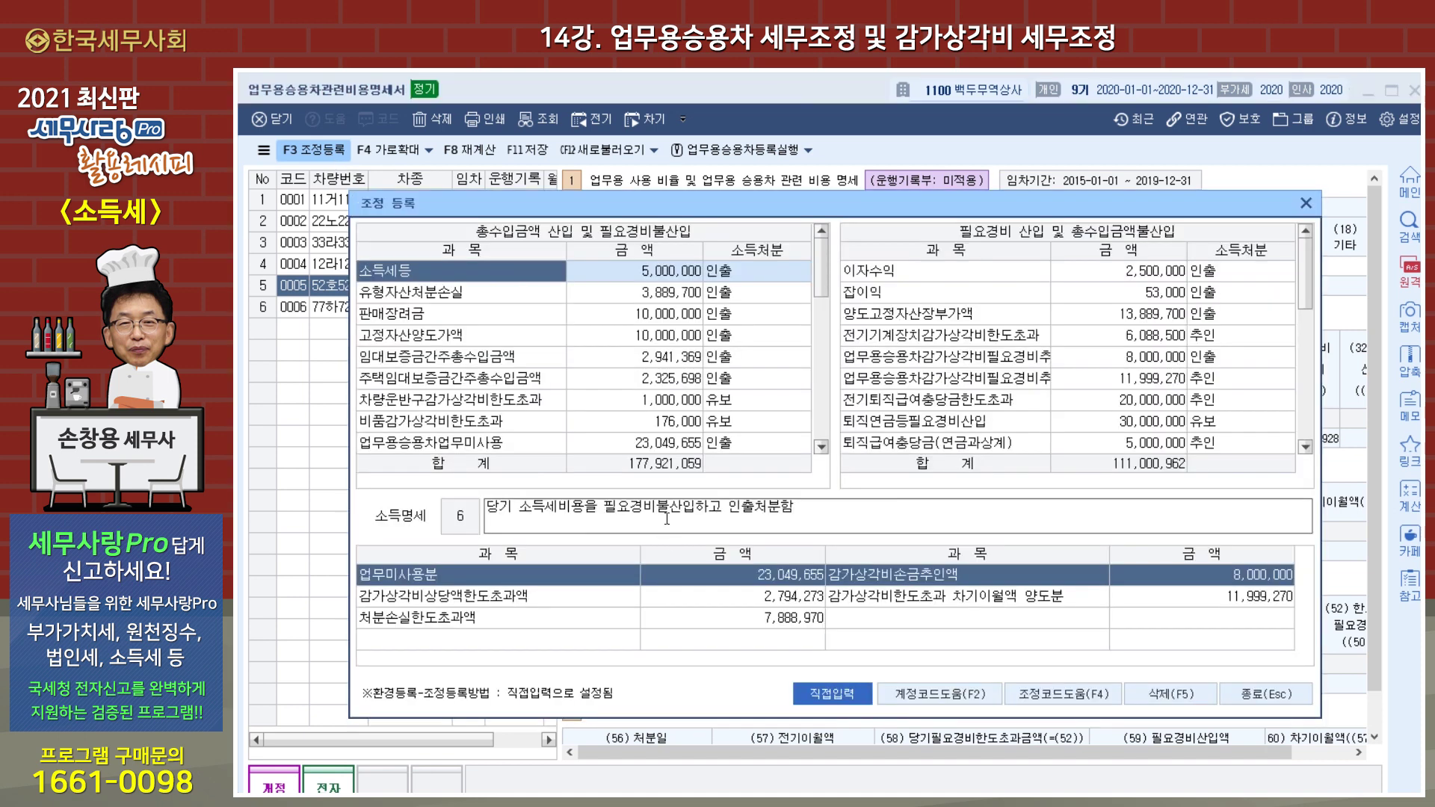
drag(819, 272, 813, 288)
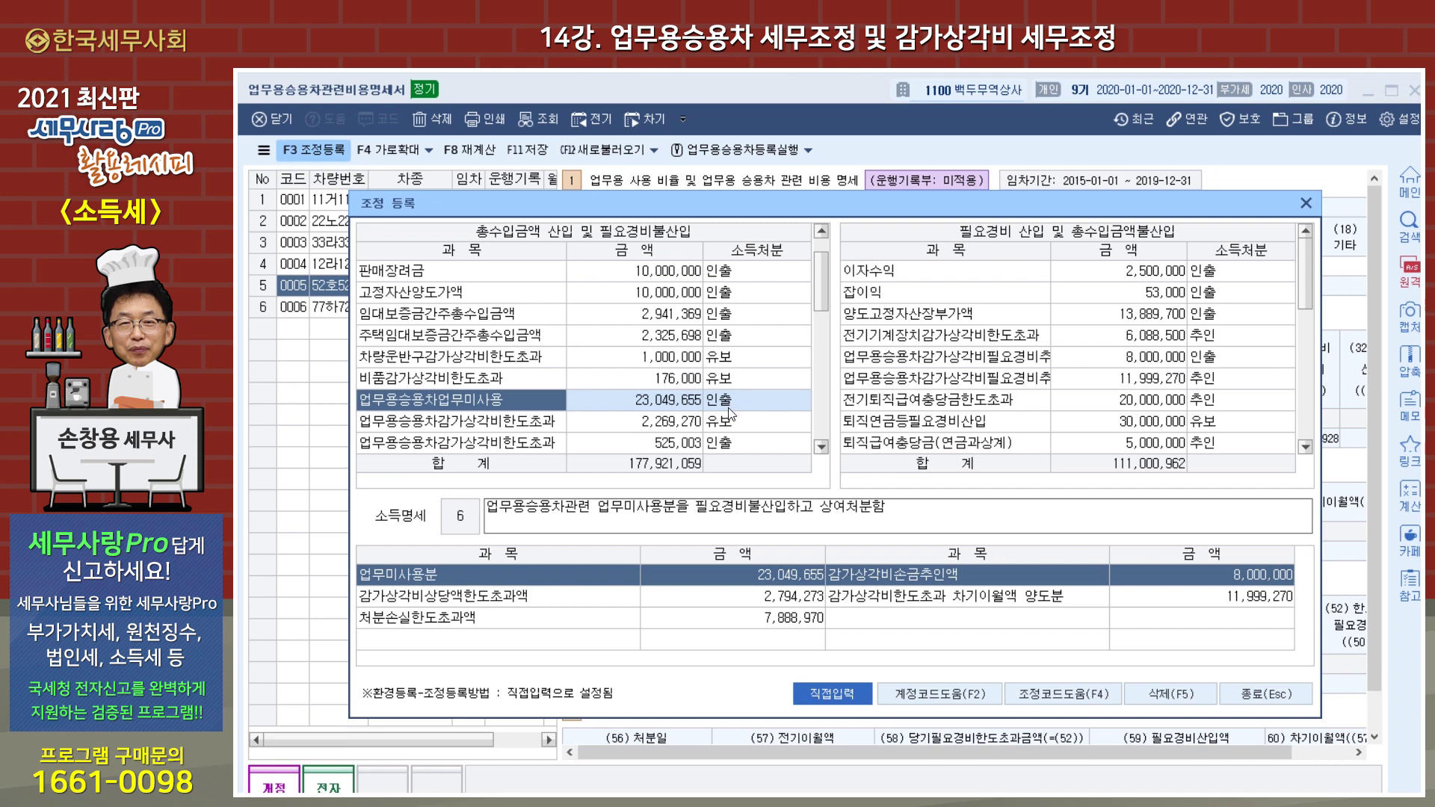
click(535, 426)
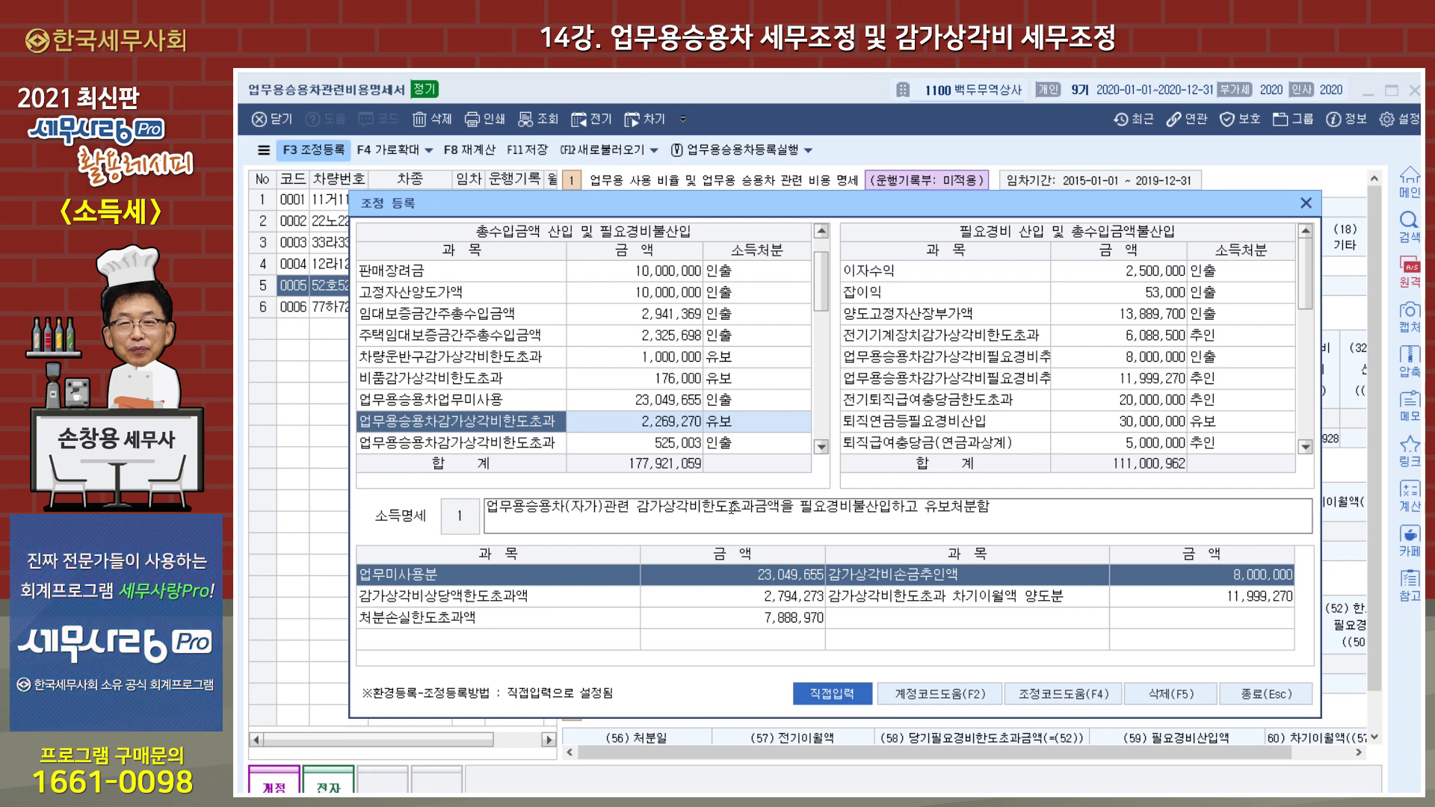
click(637, 447)
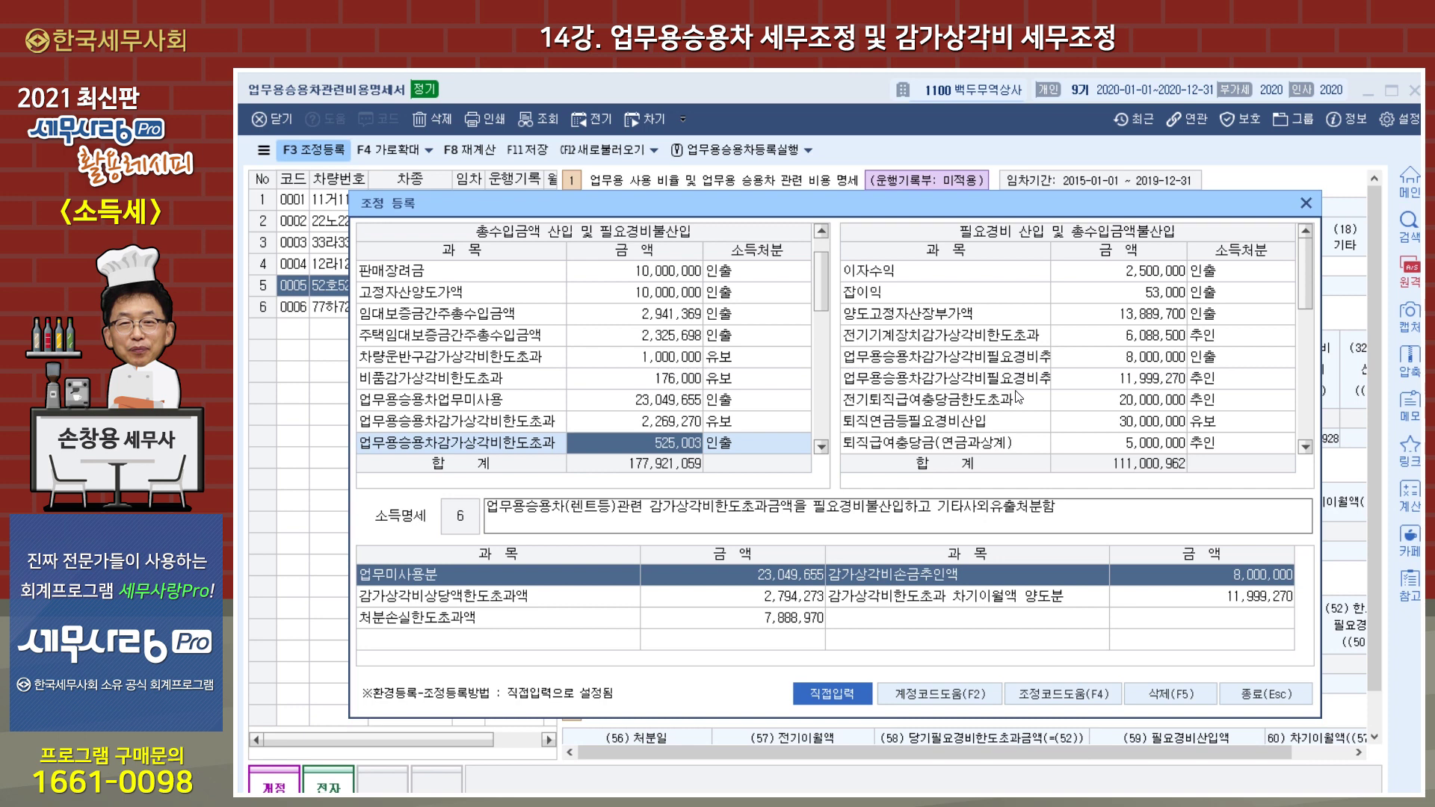
click(1101, 360)
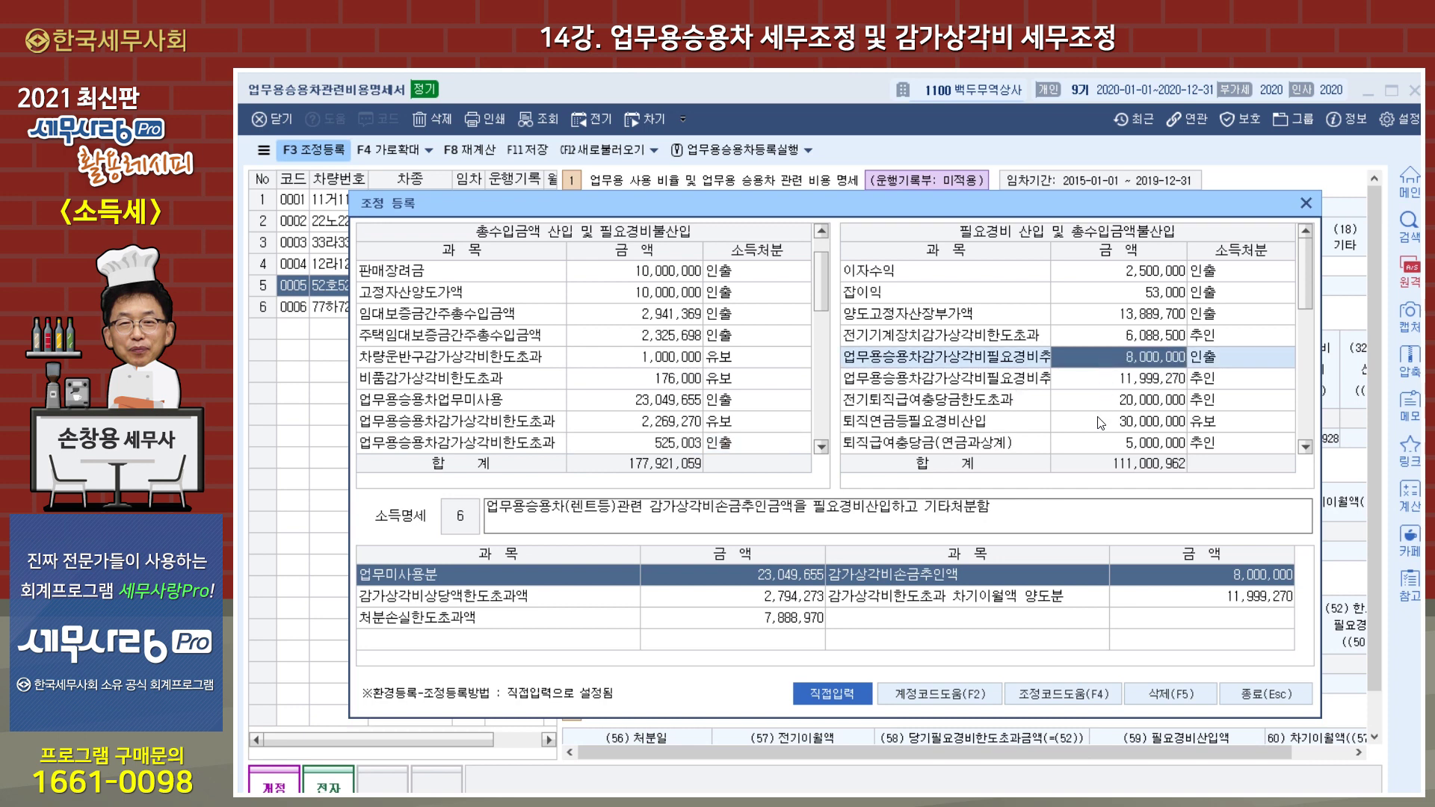
click(1089, 378)
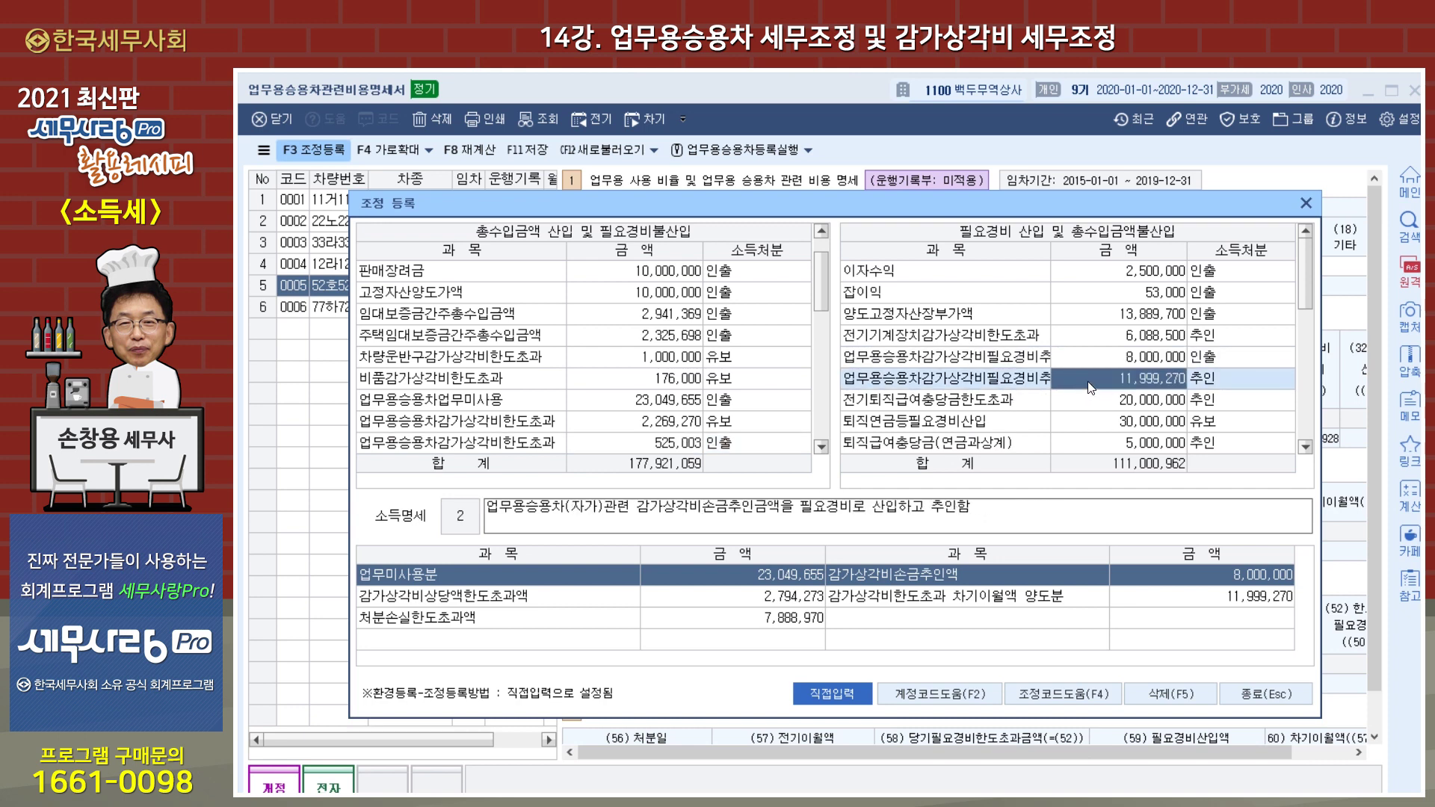
Step: Compare 처분손실한도초과액 with its 업무용승용차처분손실한도초과 adjustment entry and close the adjustment registration
click(1193, 604)
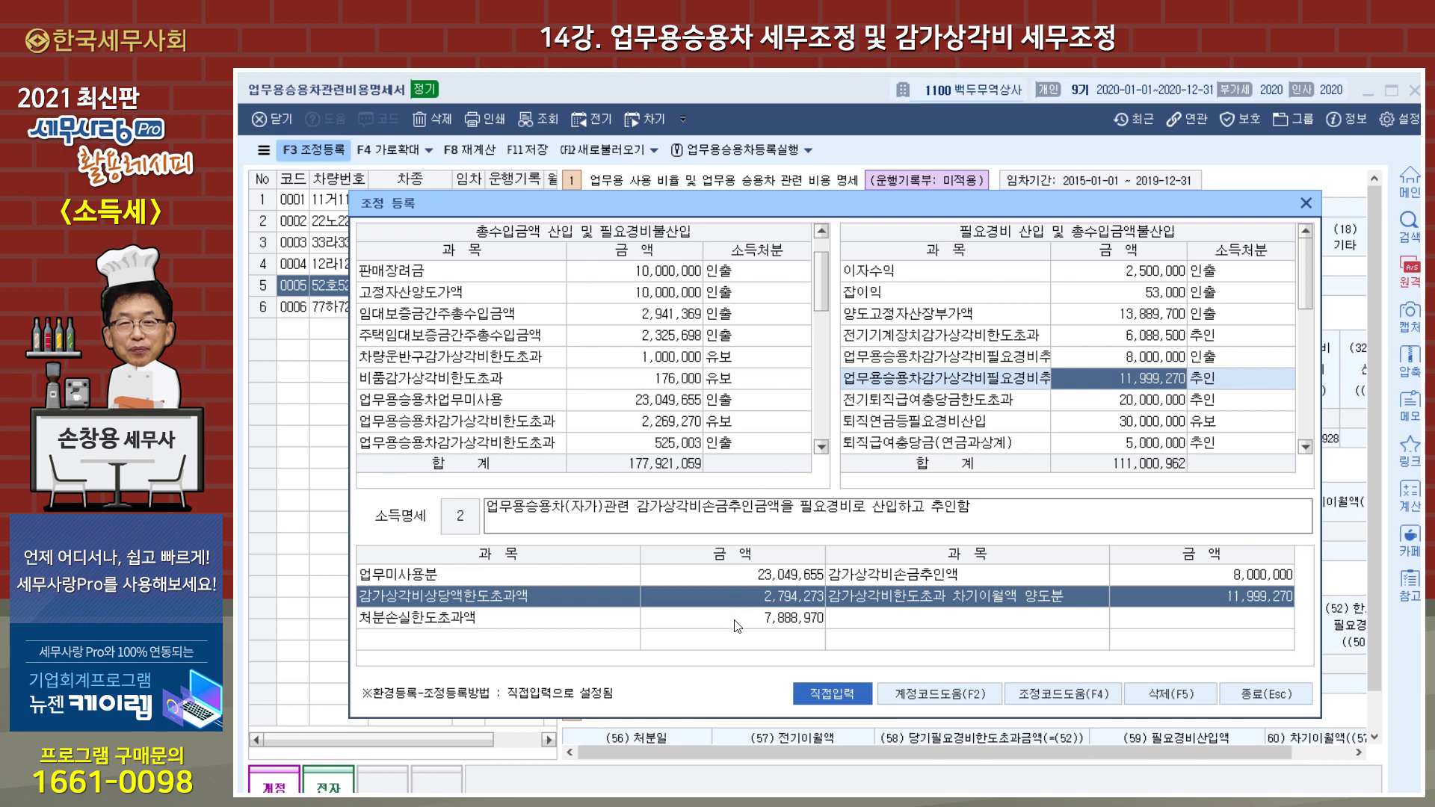
click(779, 625)
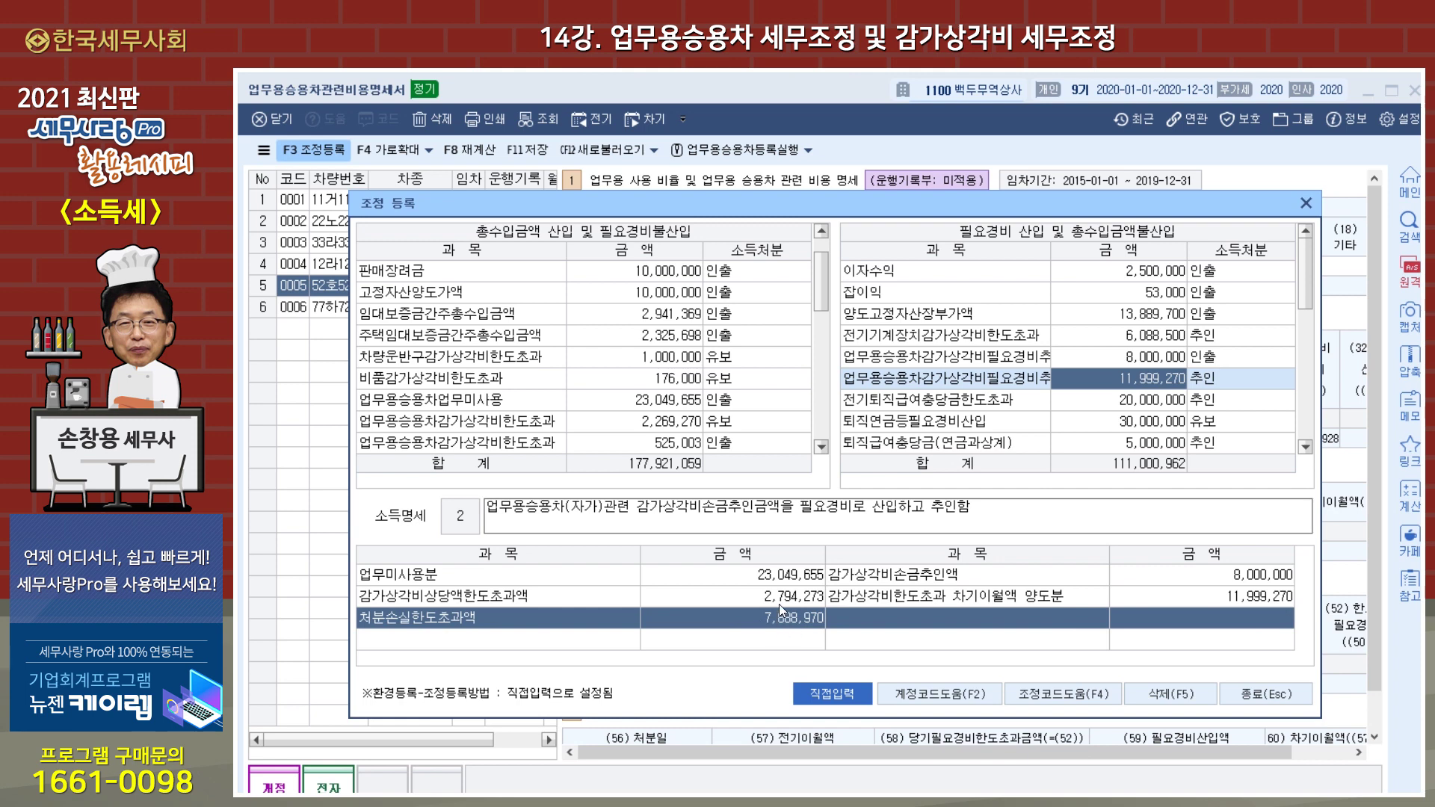
click(822, 447)
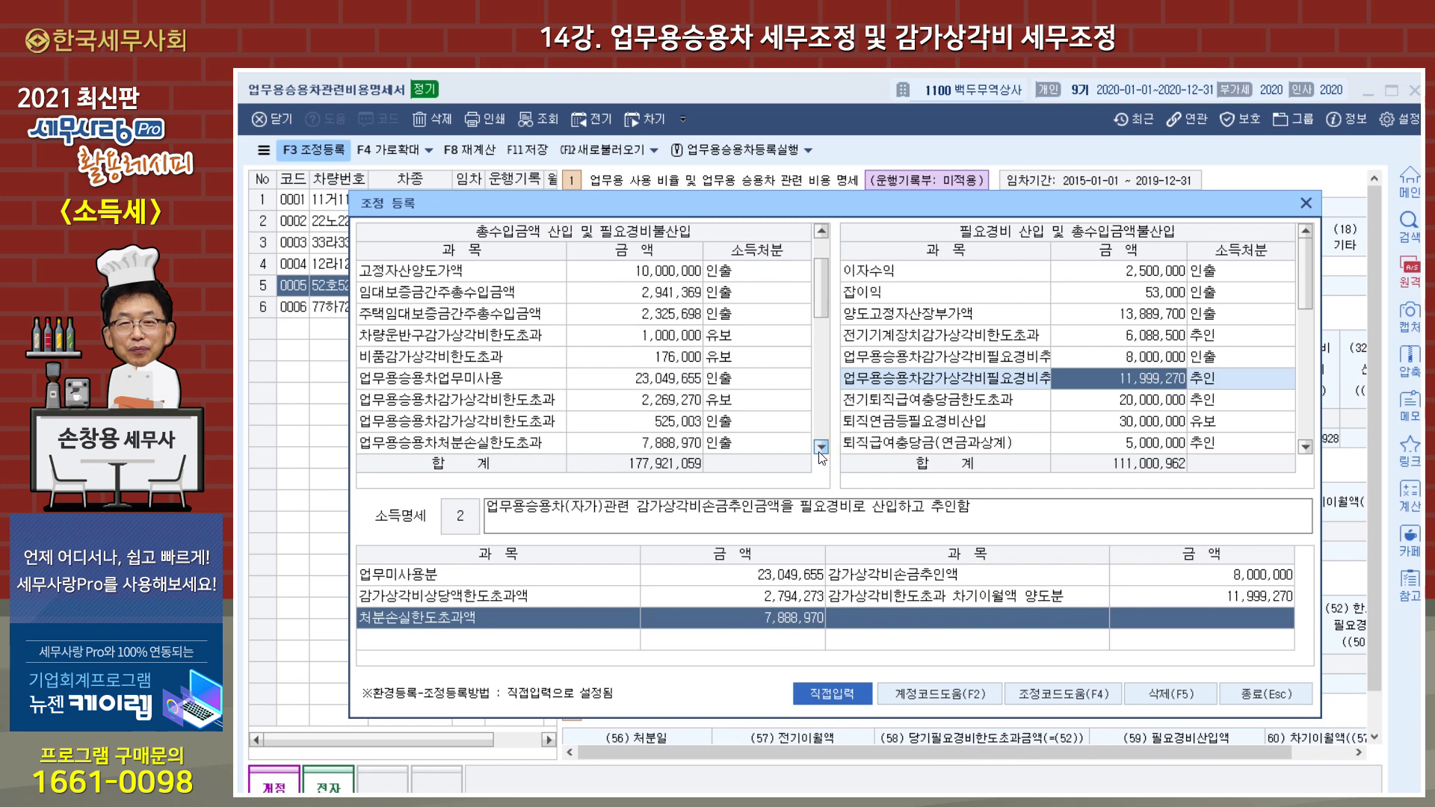
click(687, 449)
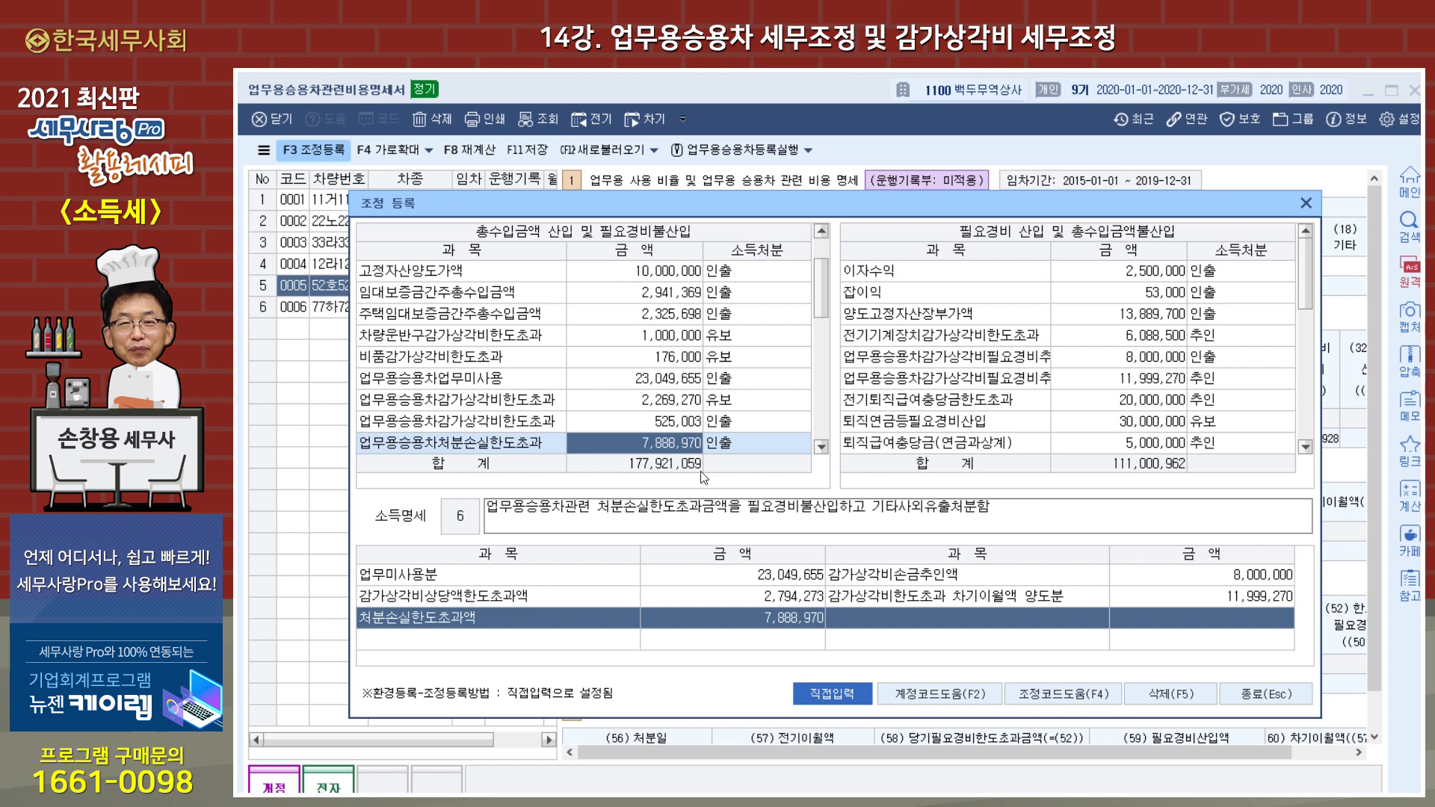
click(1306, 203)
Step: Compare the (7) 업무사용비율 of 벤츠 and 그랜져, including how 그랜져's ratio is calculated
click(391, 219)
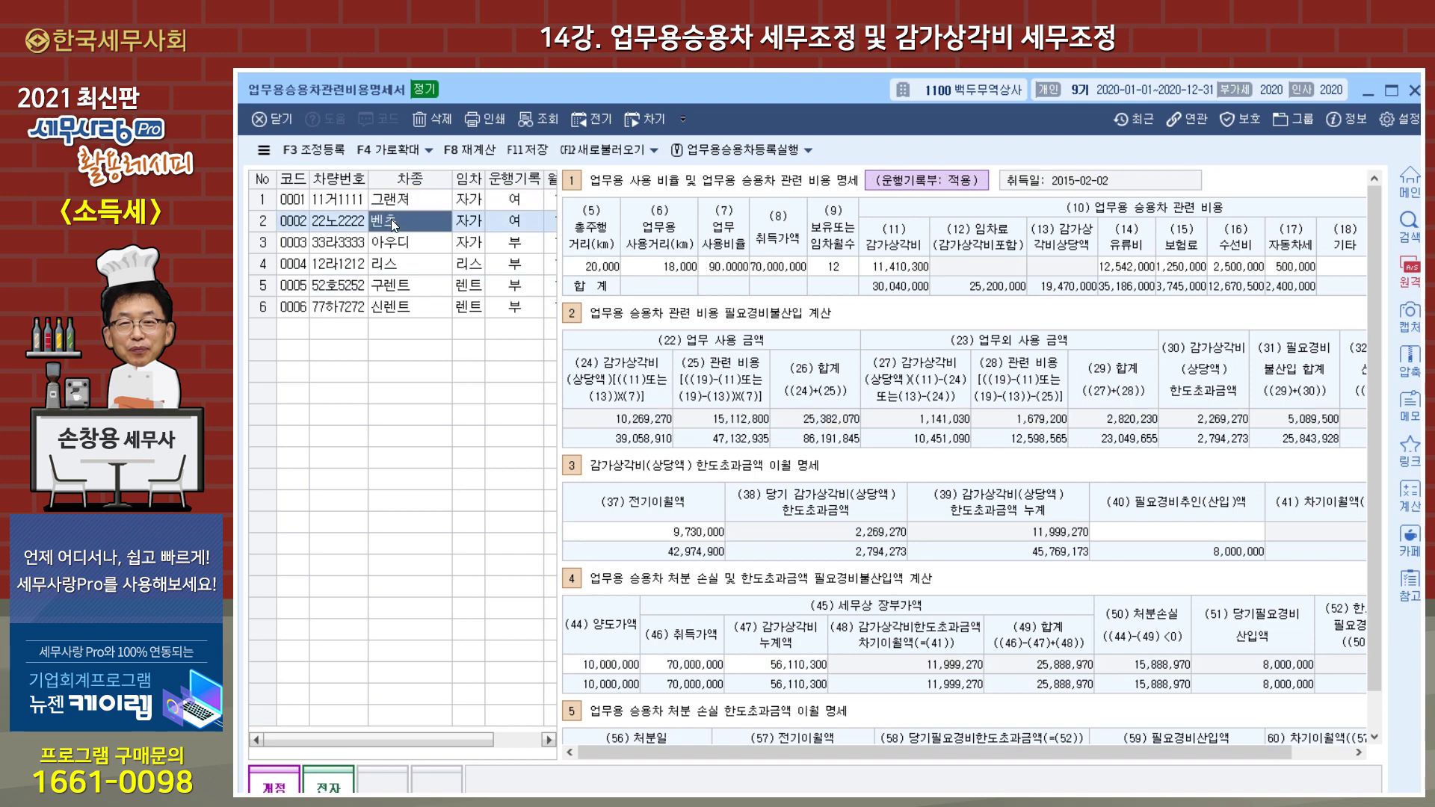
click(405, 201)
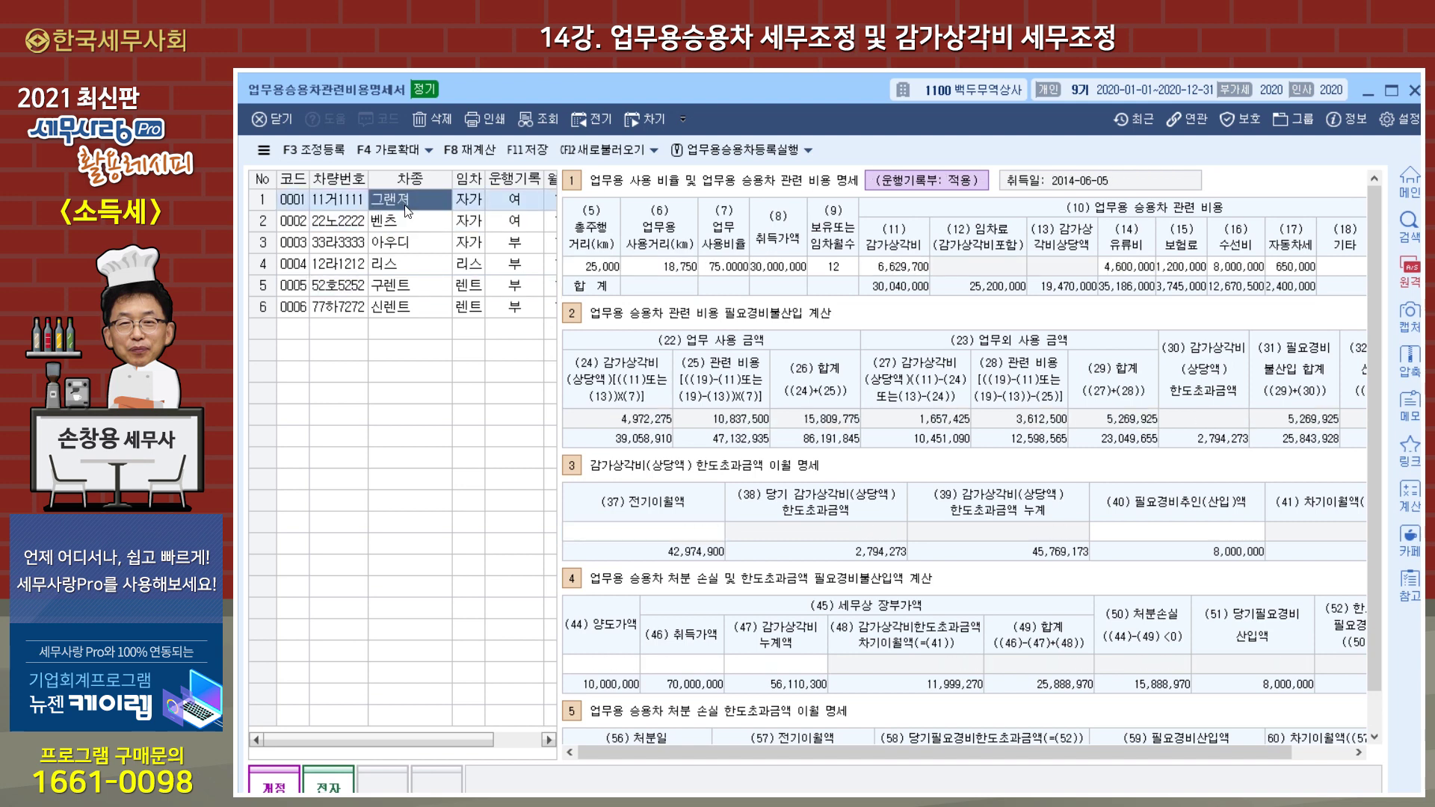
click(412, 222)
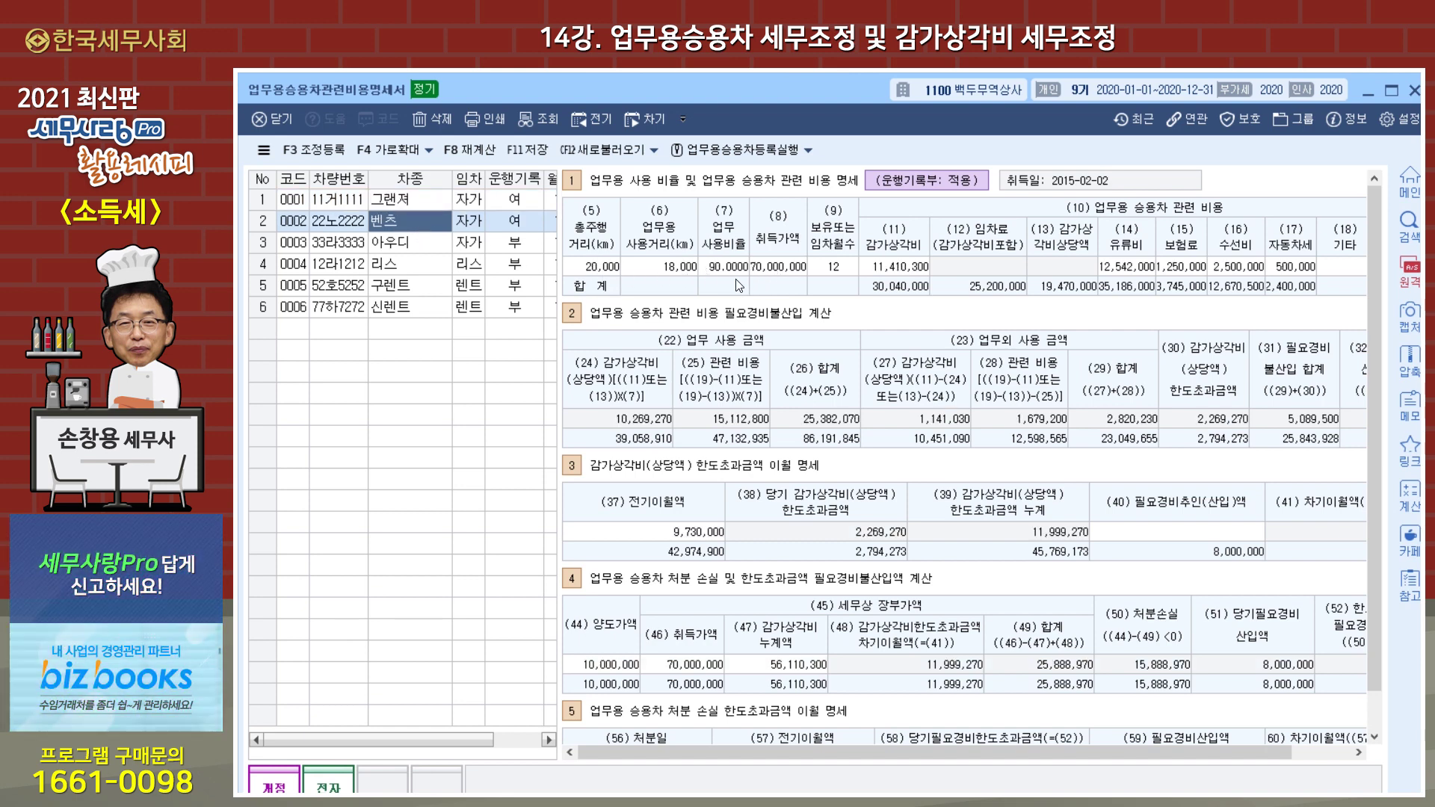
click(714, 269)
click(422, 213)
click(423, 208)
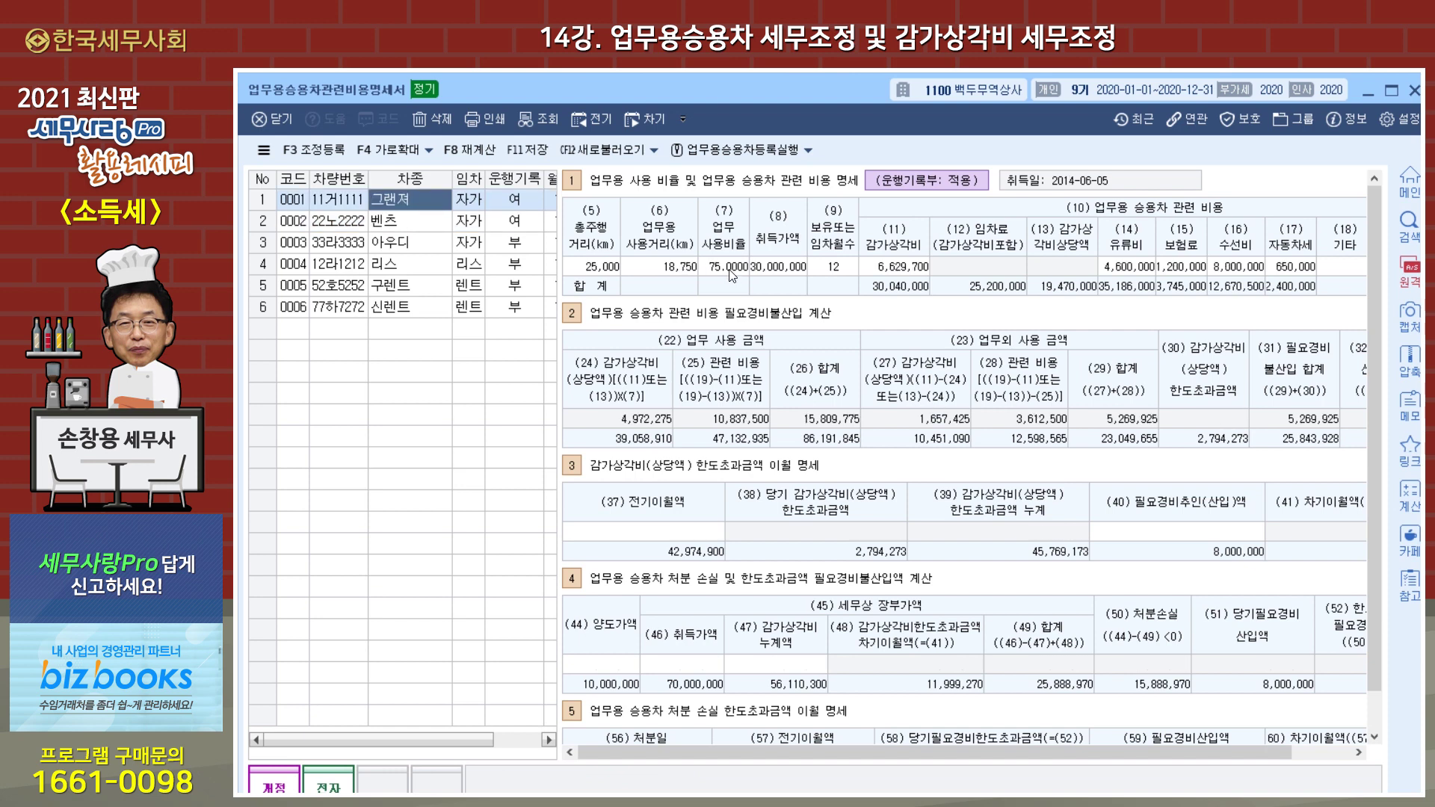
click(729, 269)
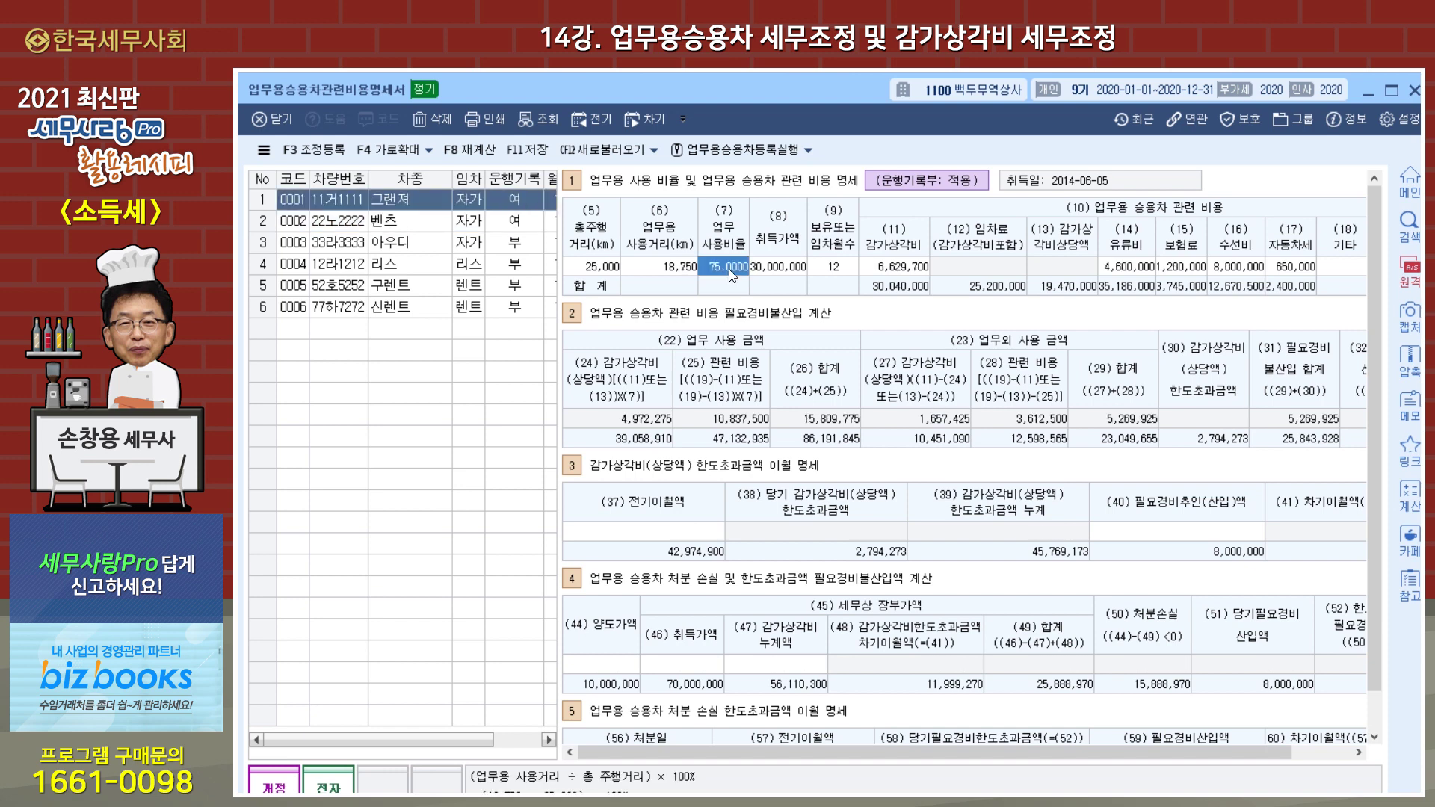
Step: Look through the entries of the vehicles without a driving log: 아우디, 리스, 구렌트 and 신렌트
click(421, 248)
click(414, 262)
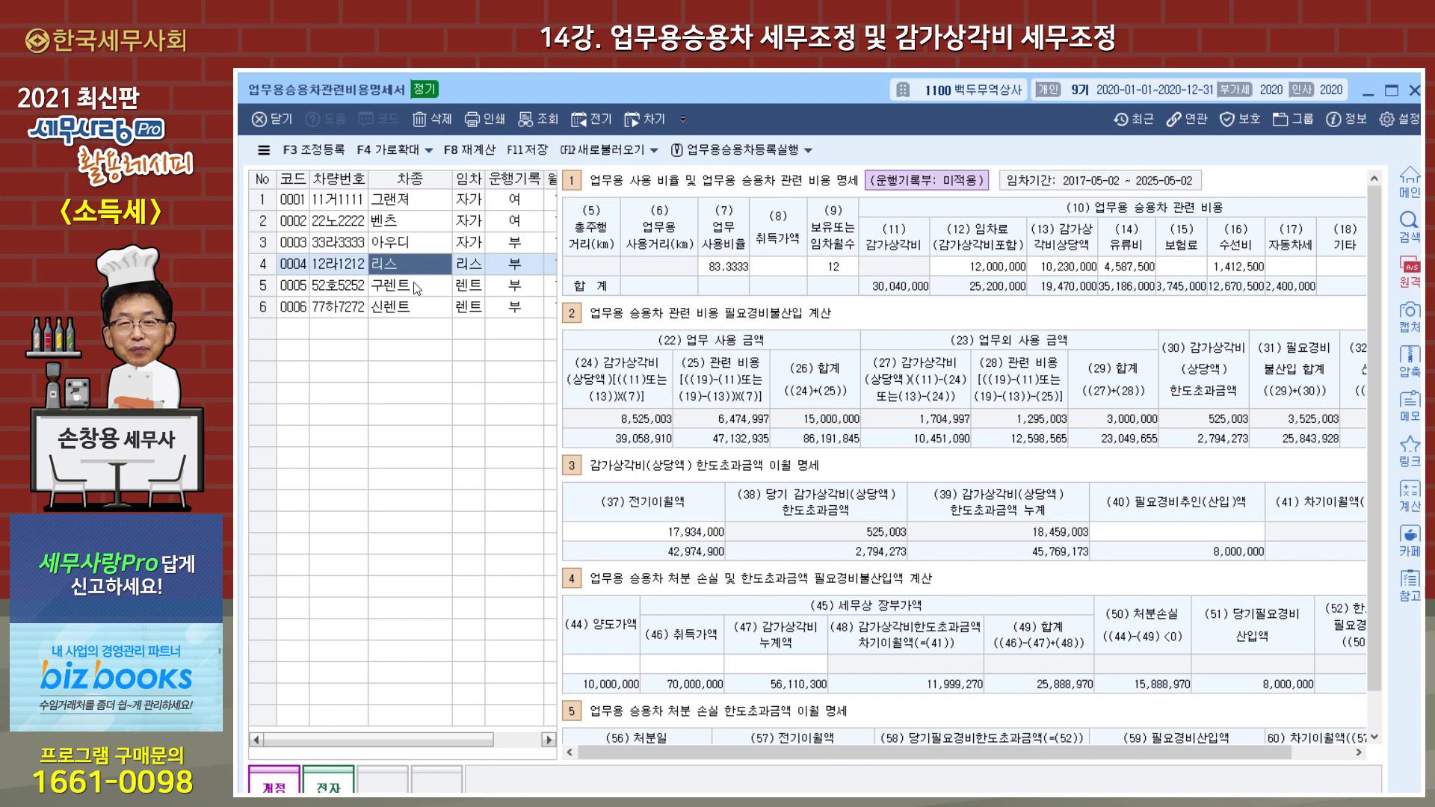
click(414, 284)
click(414, 305)
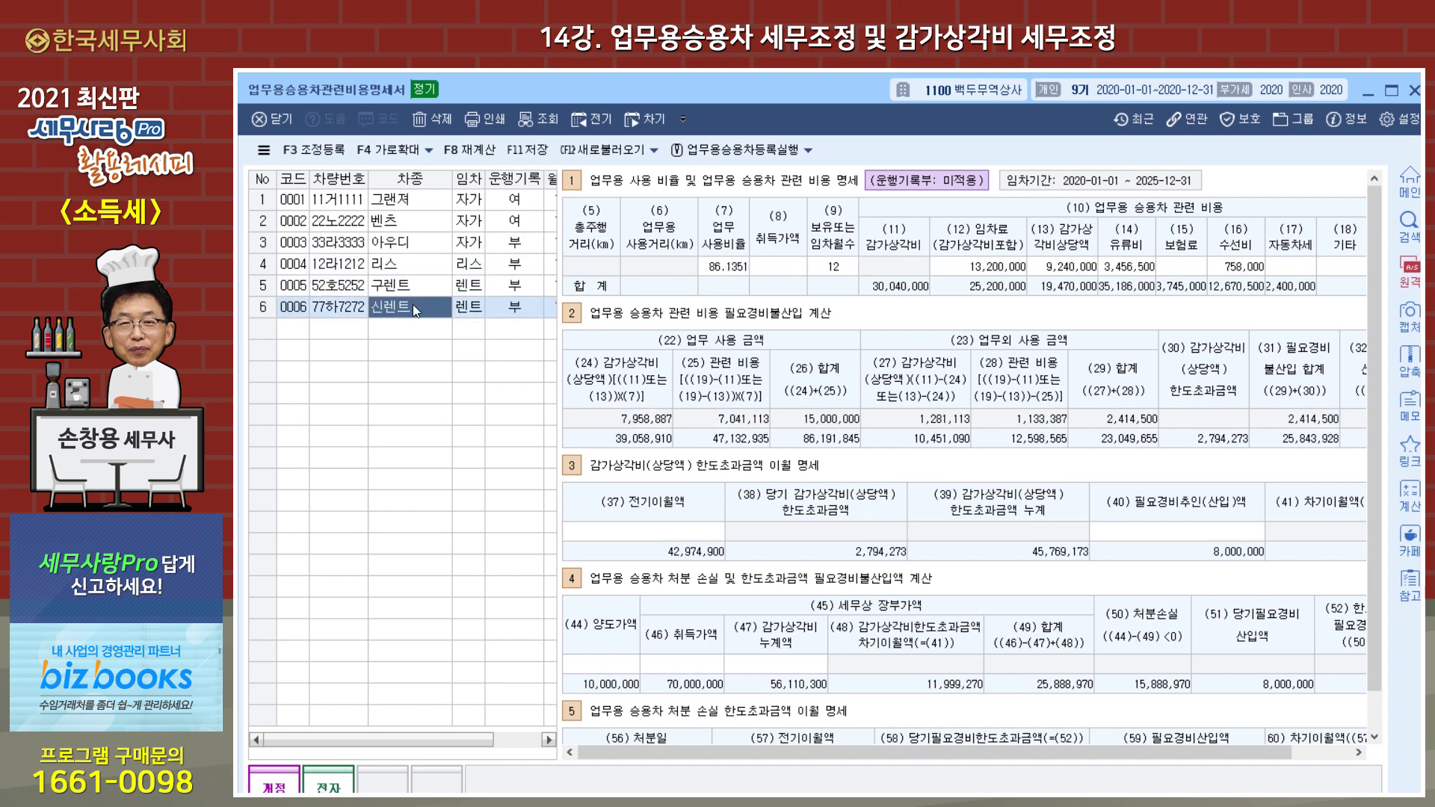